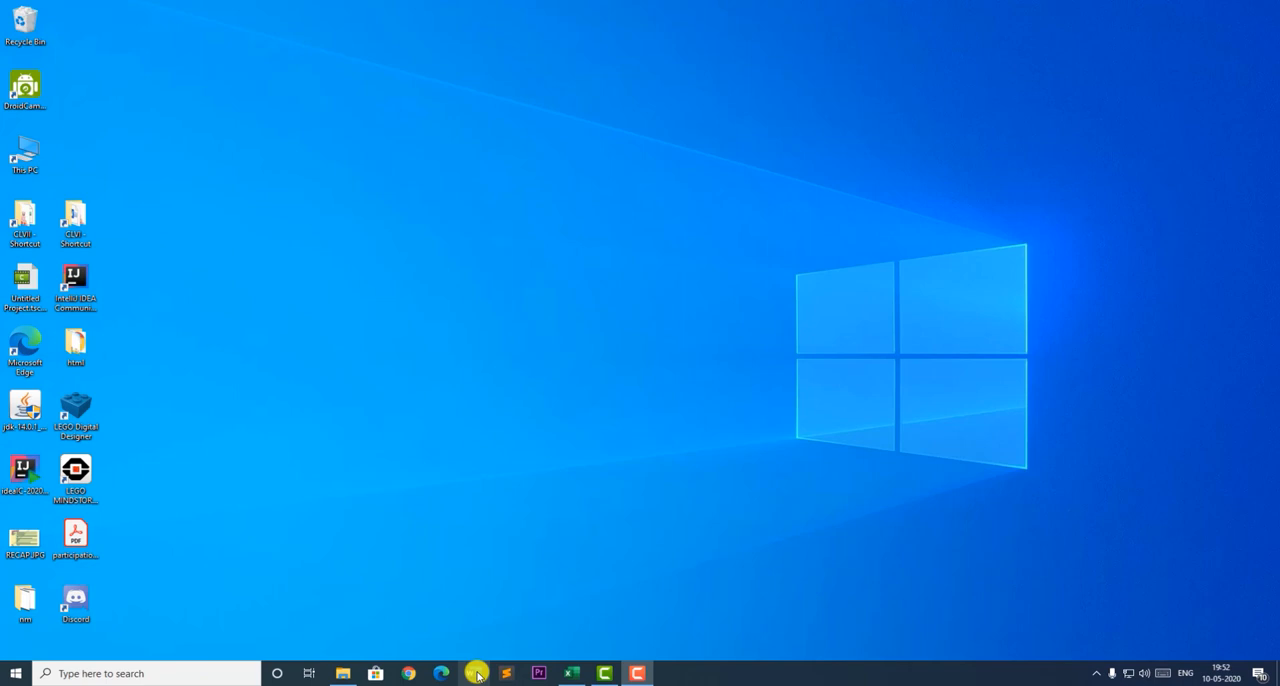
# - Open Word and create a new blank document
pyautogui.click(477, 673)
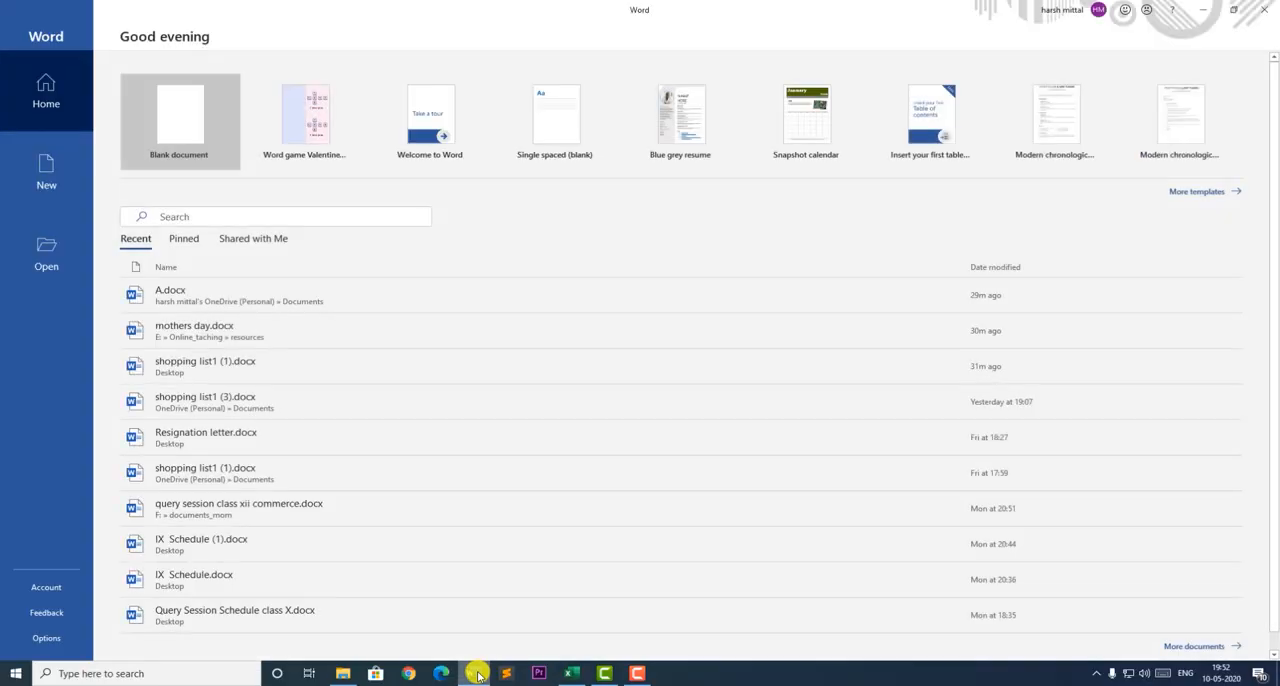
pyautogui.click(175, 127)
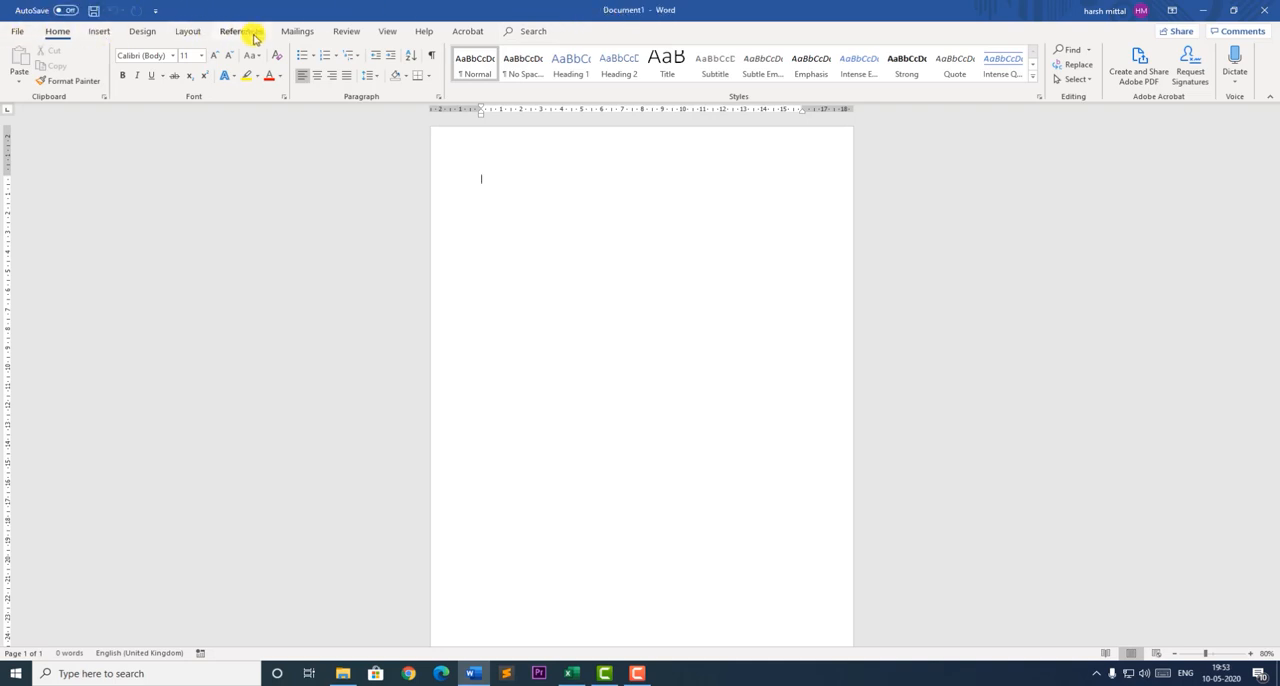
pyautogui.click(99, 31)
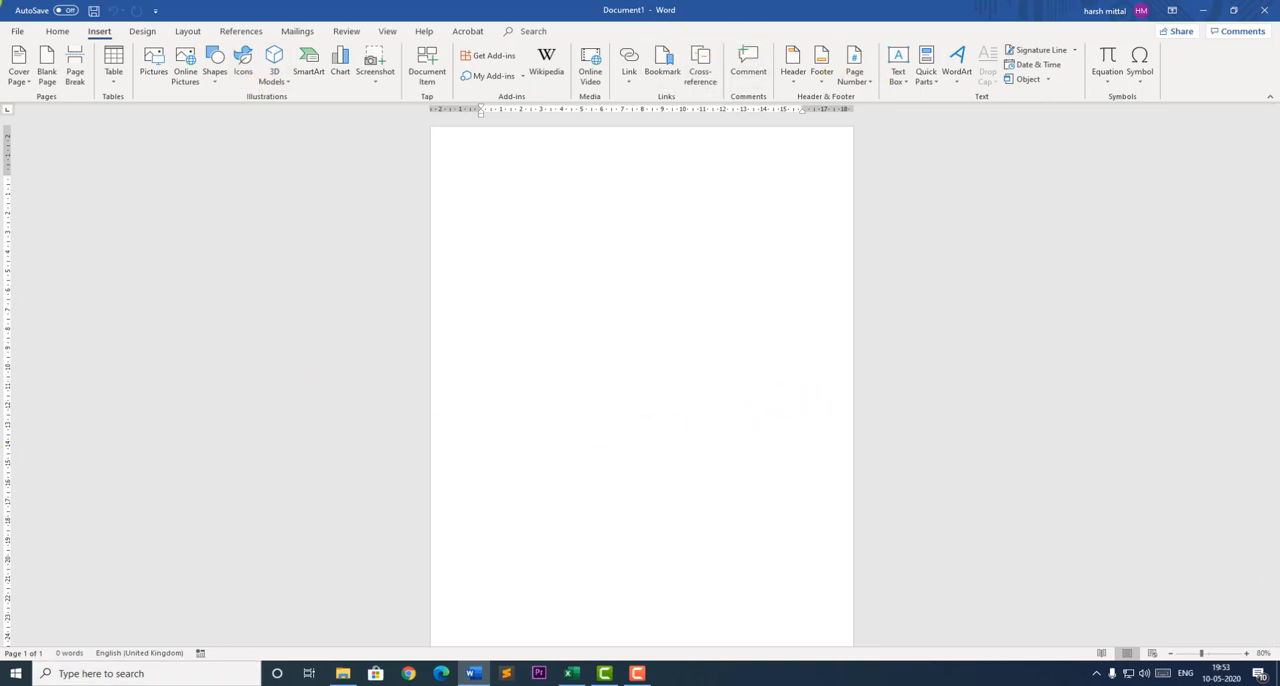
pyautogui.click(58, 31)
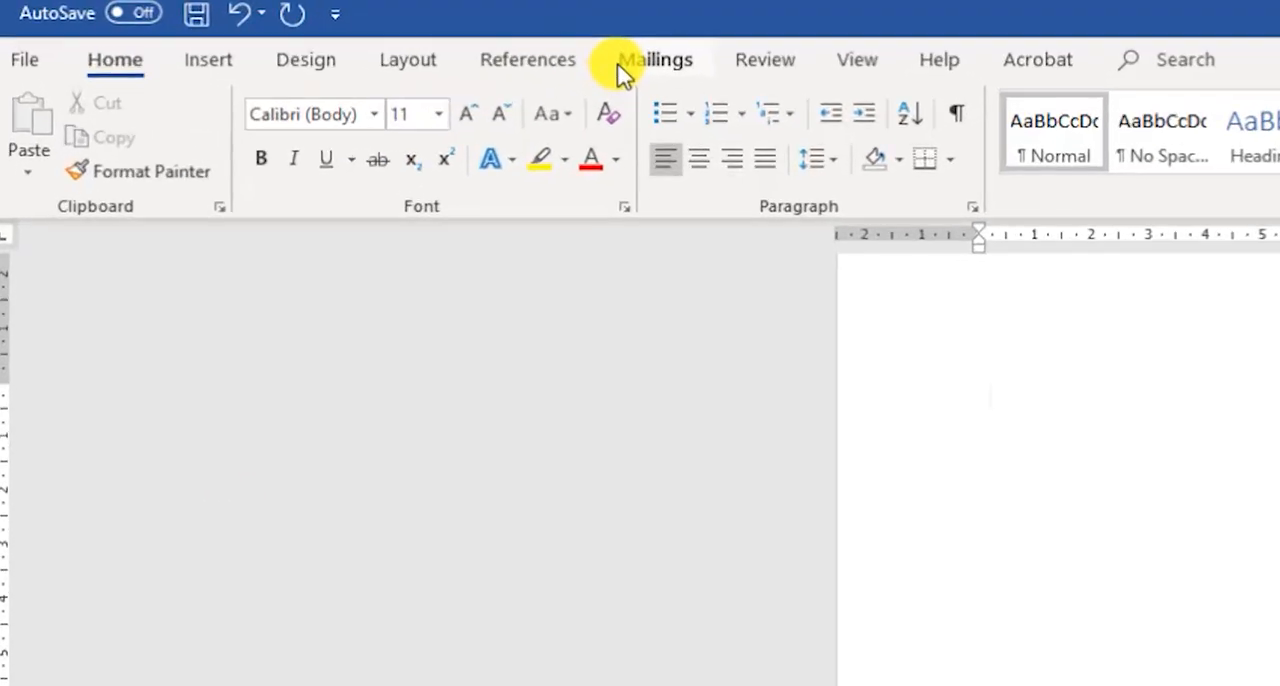
# - Start the Step-by-Step Mail Merge Wizard and widen its pane
pyautogui.click(673, 67)
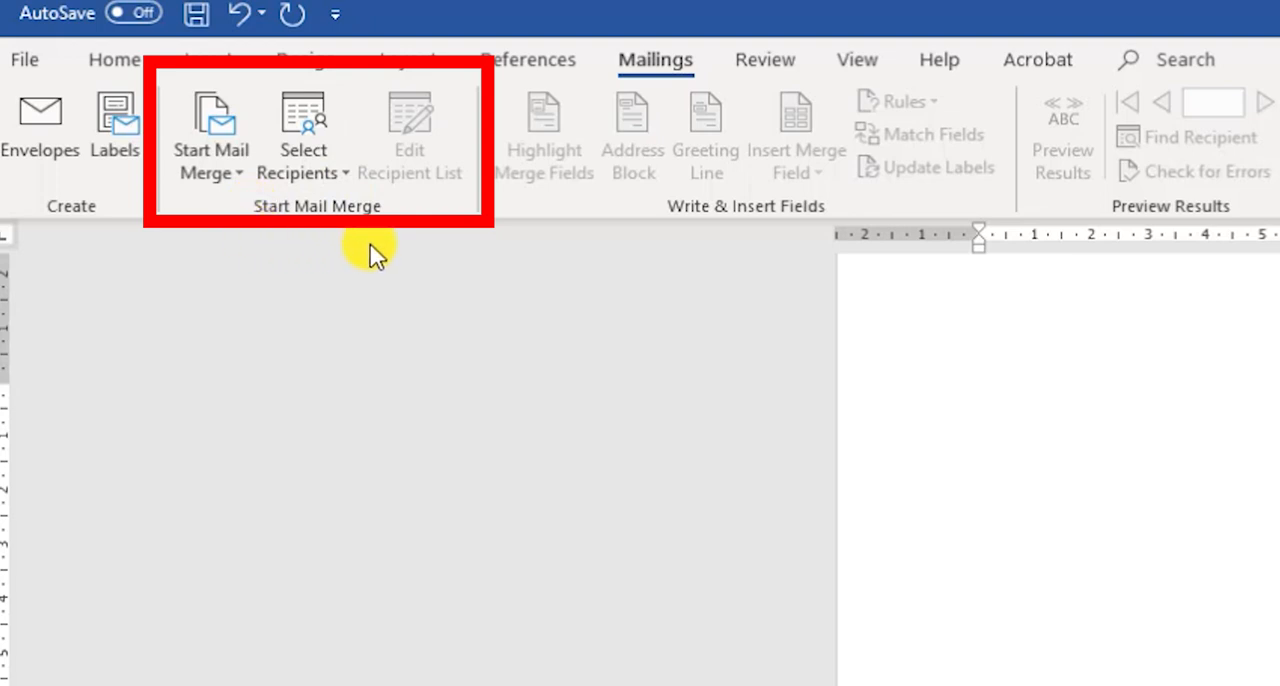
pyautogui.click(250, 180)
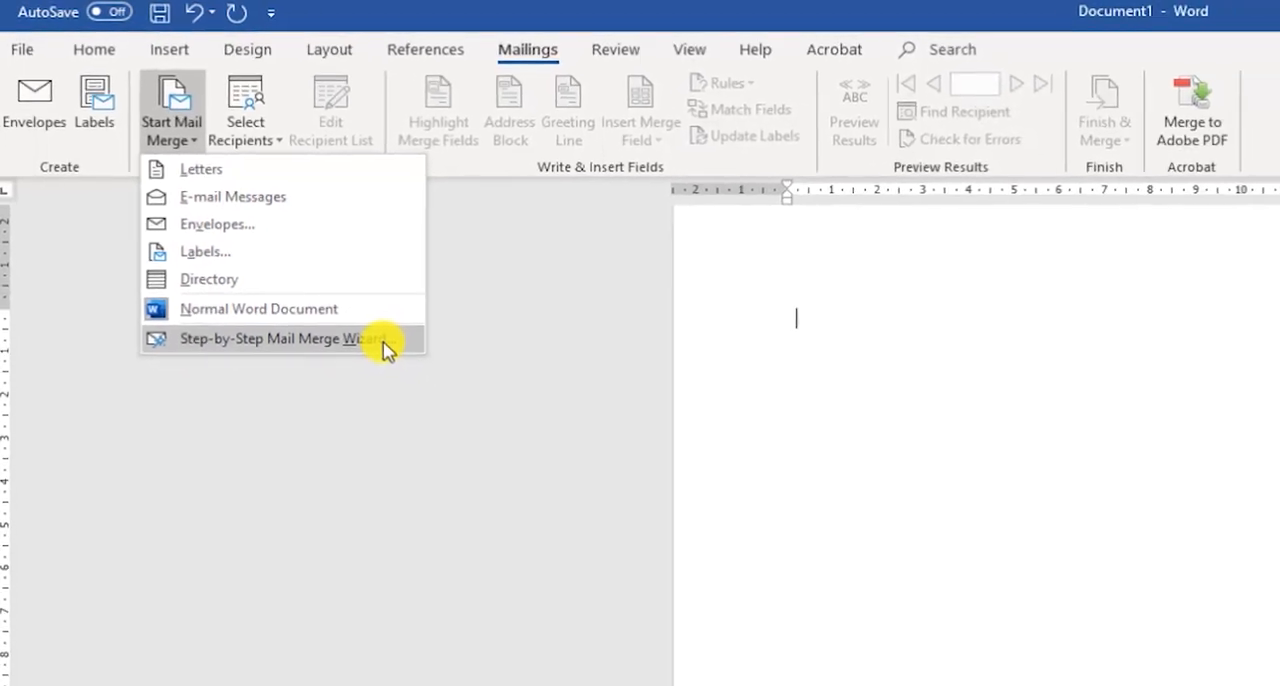
pyautogui.click(478, 432)
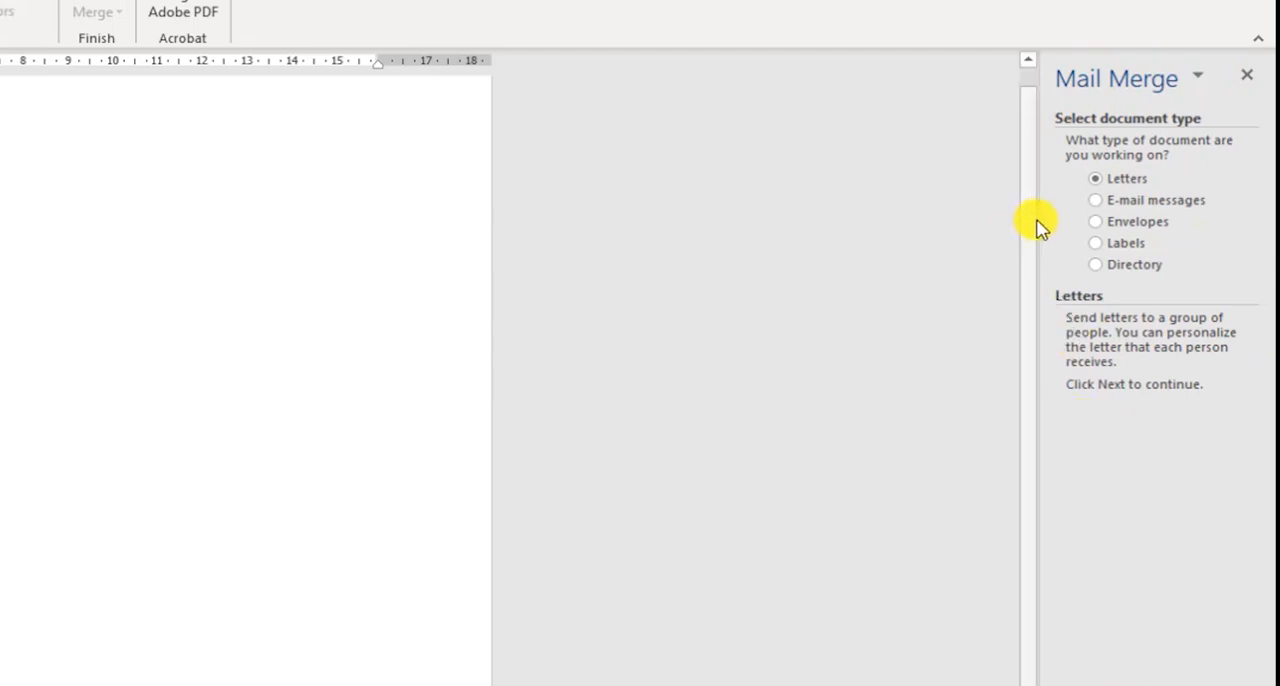
pyautogui.moveTo(1040, 215); pyautogui.dragTo(333, 250)
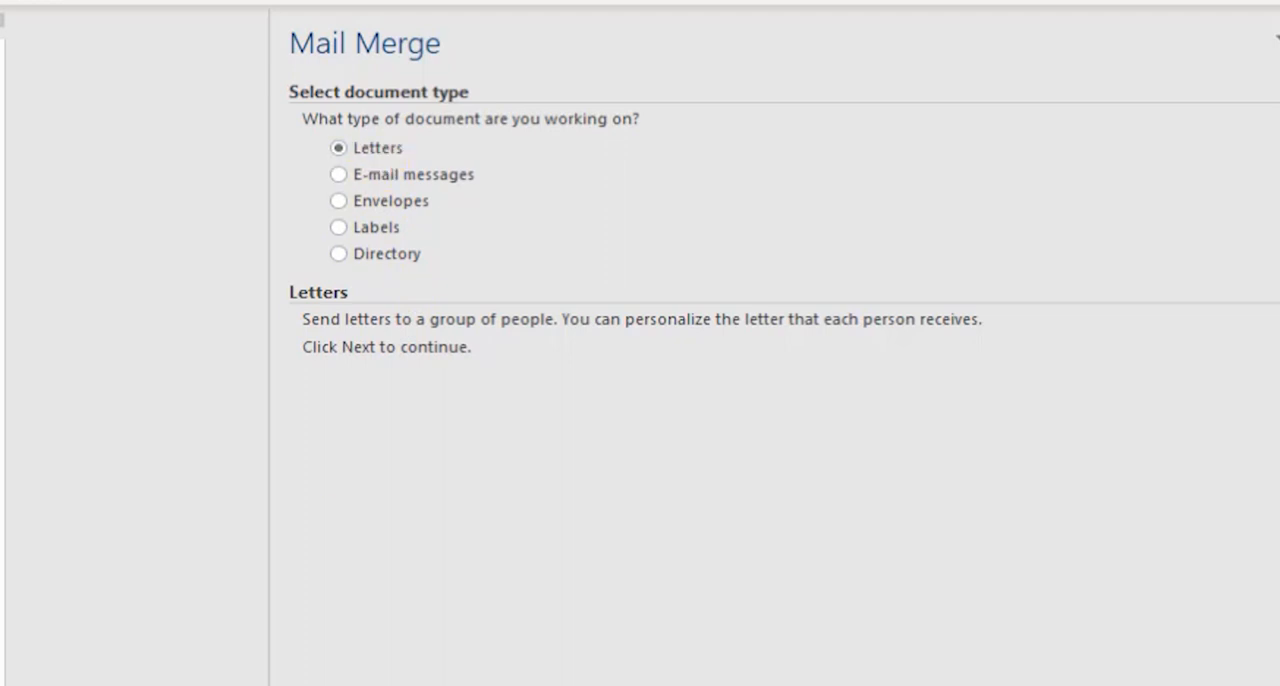
# - Keep Letters and the current document in the mail merge wizard, and start creating a newly typed recipient list
pyautogui.click(716, 640)
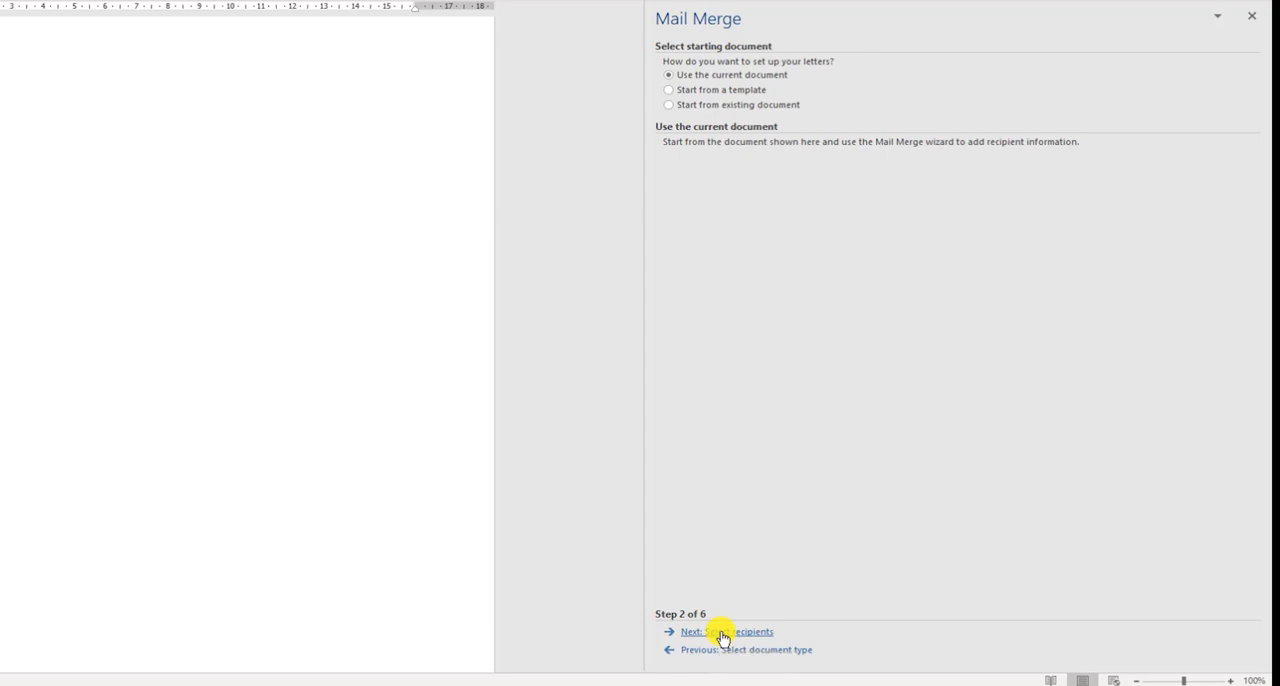
pyautogui.click(722, 632)
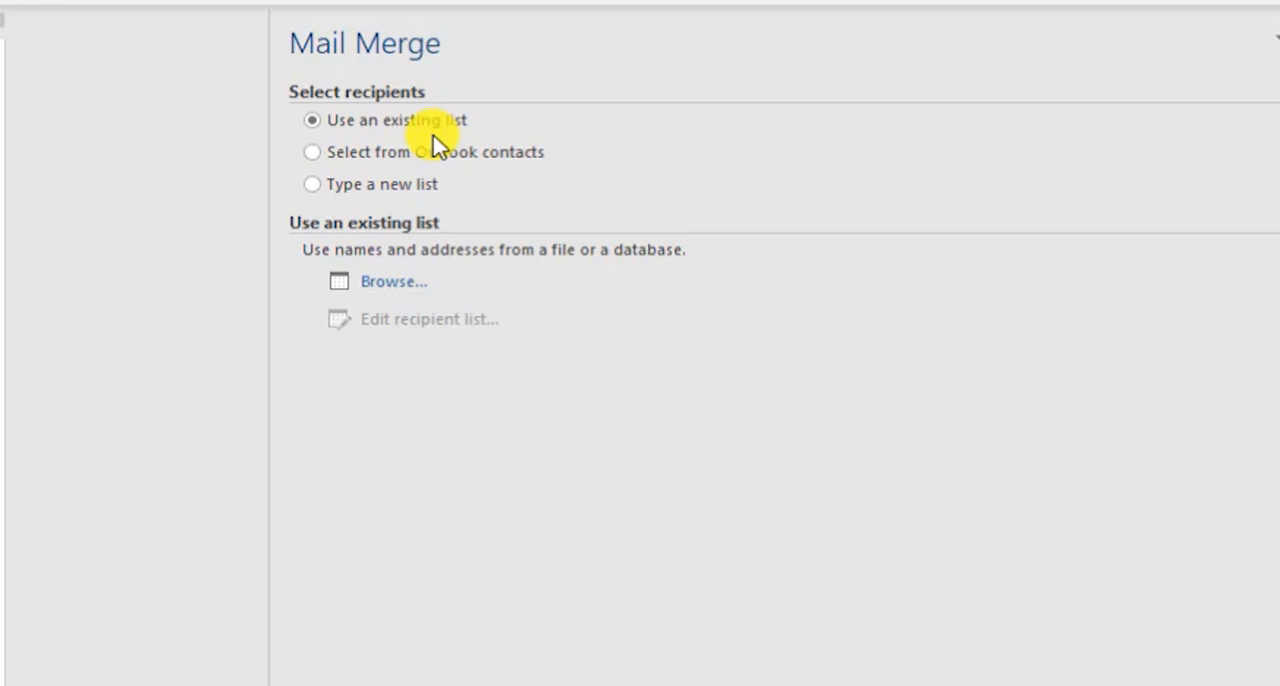
pyautogui.click(320, 187)
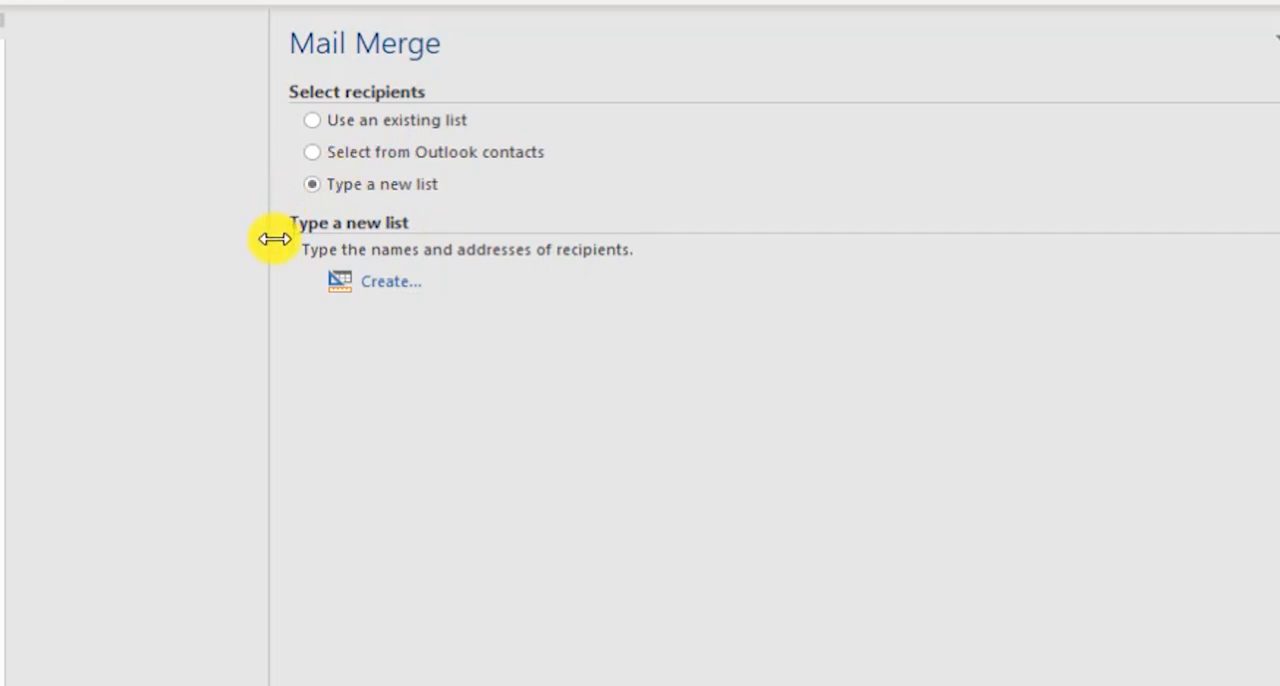
pyautogui.click(378, 288)
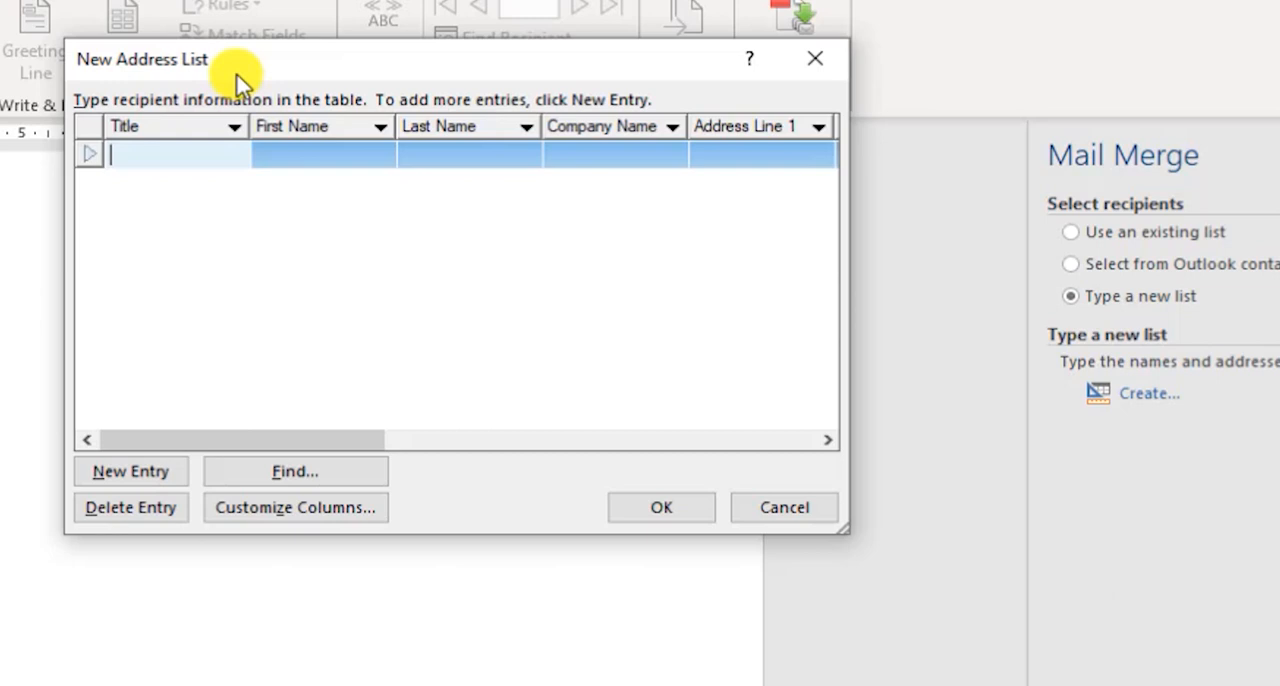
# - Widen the New Address List window and customize its columns by deleting the Title and Company Name fields
pyautogui.moveTo(237, 76); pyautogui.dragTo(0, 0)
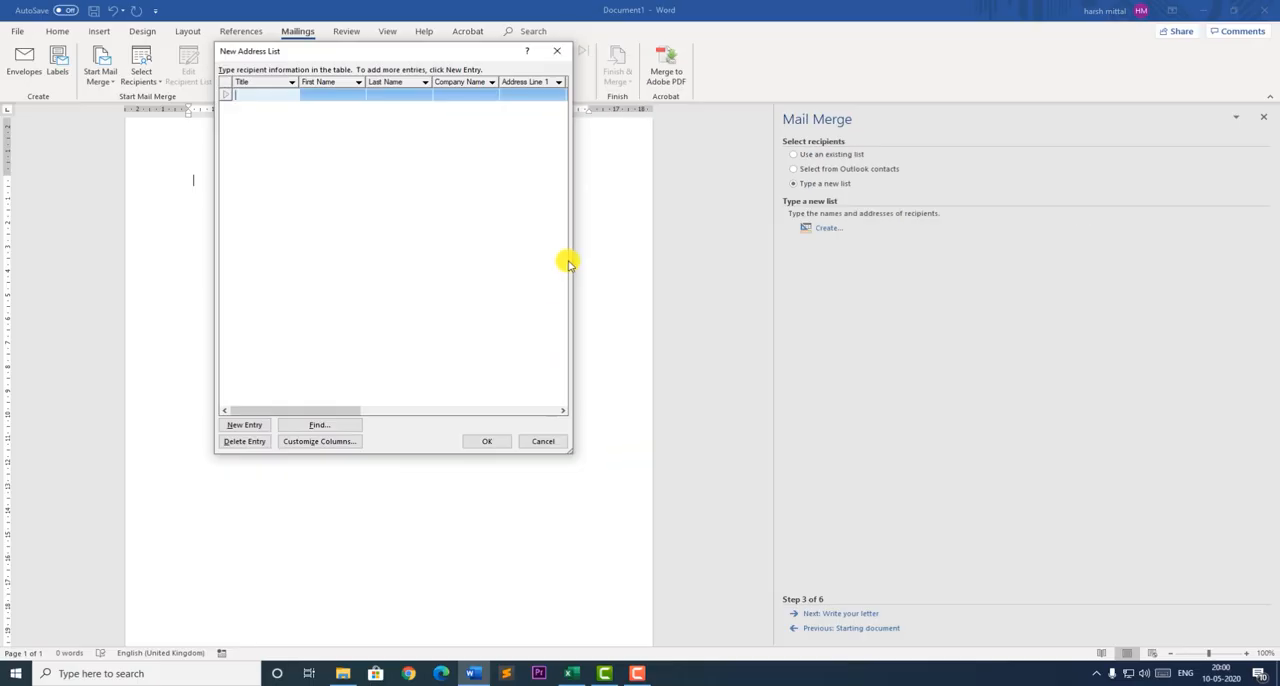
pyautogui.moveTo(571, 255); pyautogui.dragTo(1045, 258)
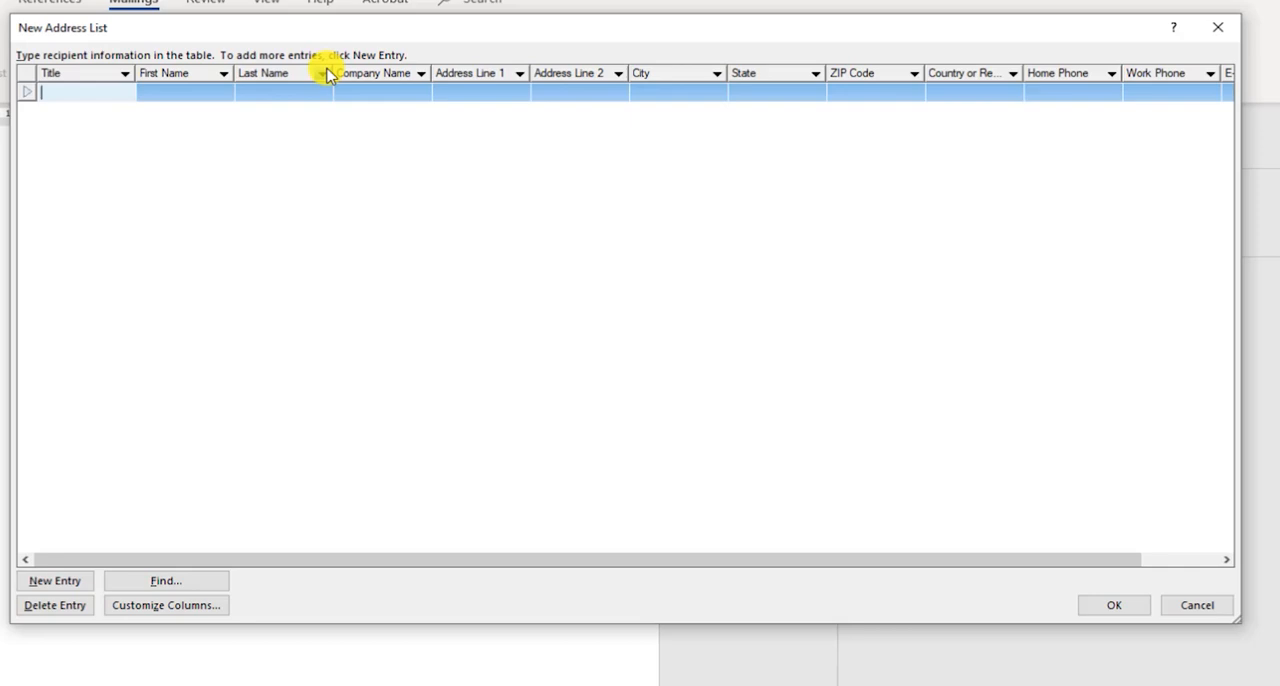
pyautogui.click(204, 608)
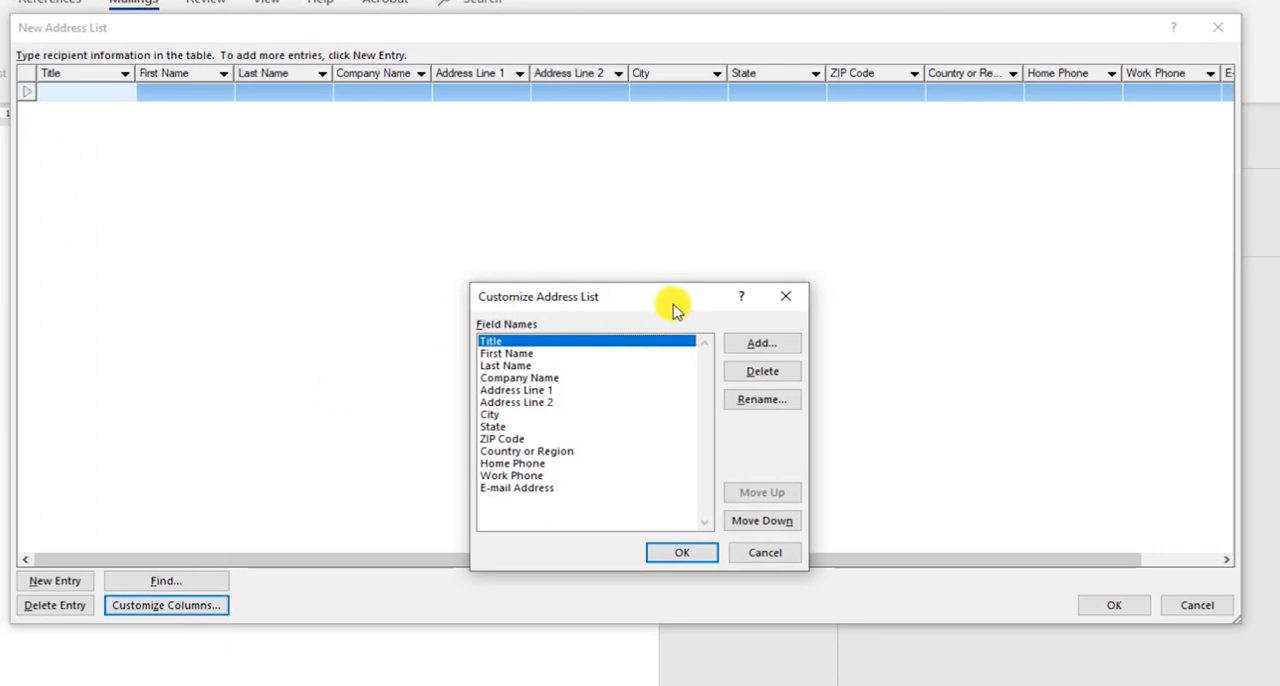
pyautogui.moveTo(671, 306); pyautogui.dragTo(722, 177)
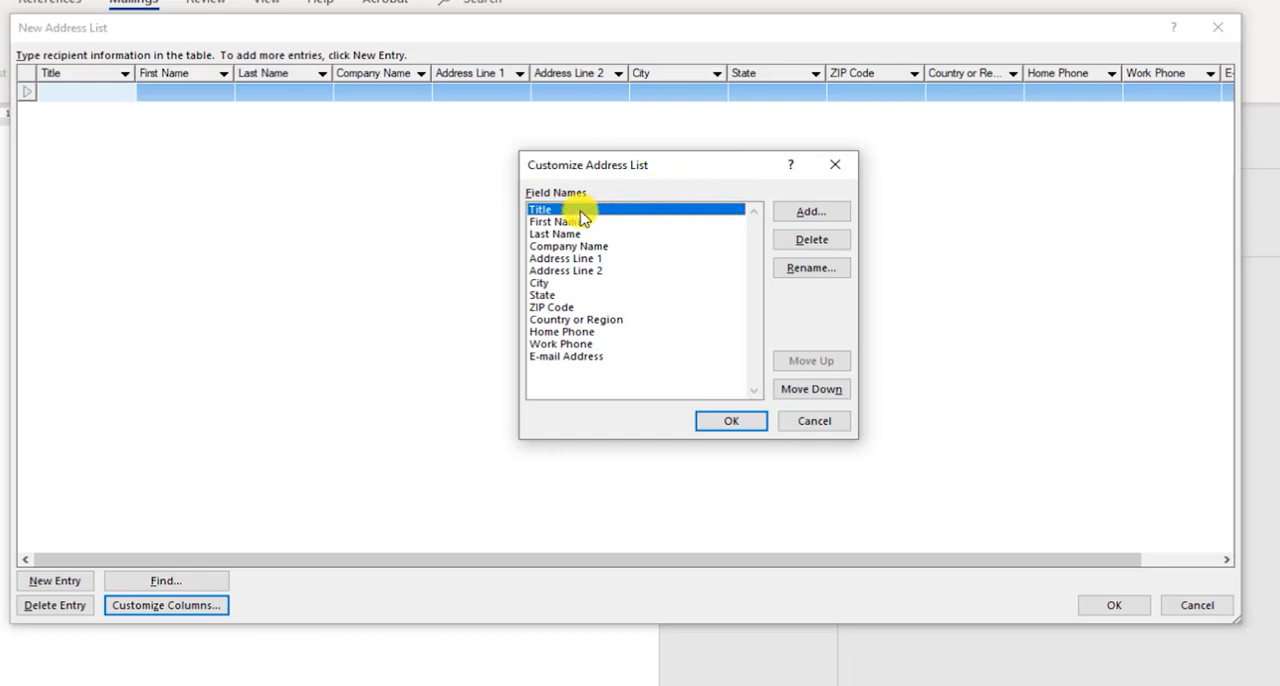
pyautogui.click(810, 242)
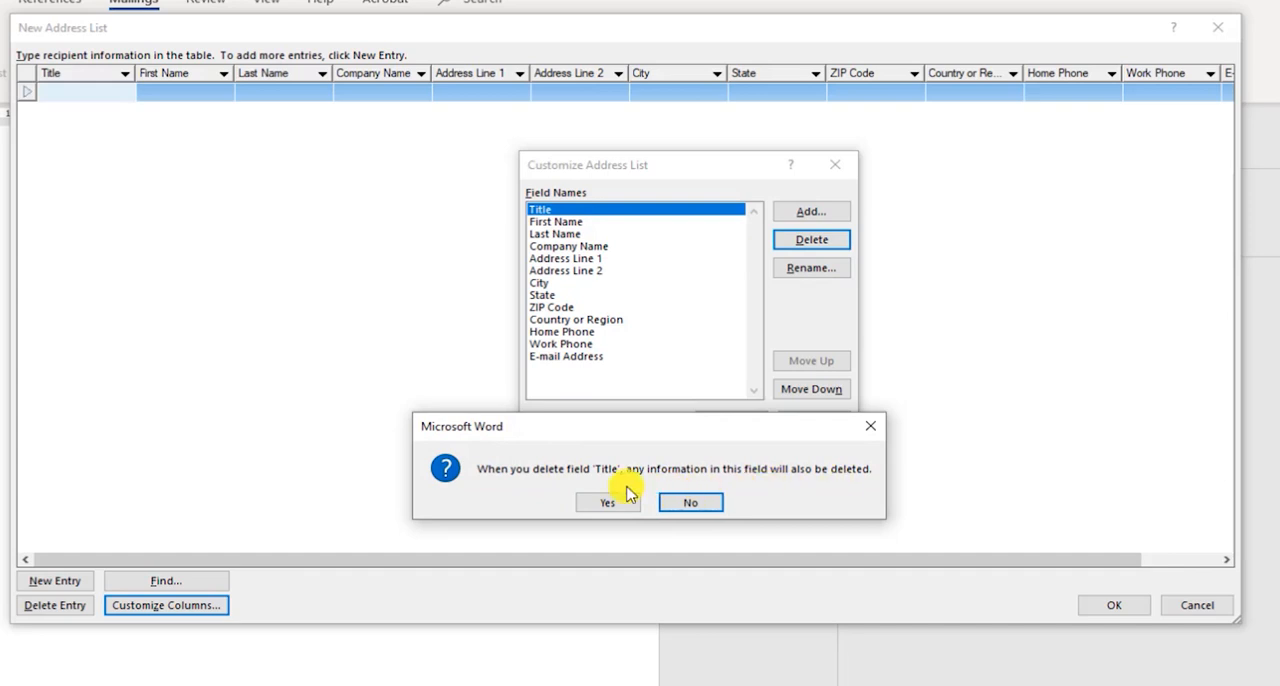
pyautogui.click(603, 505)
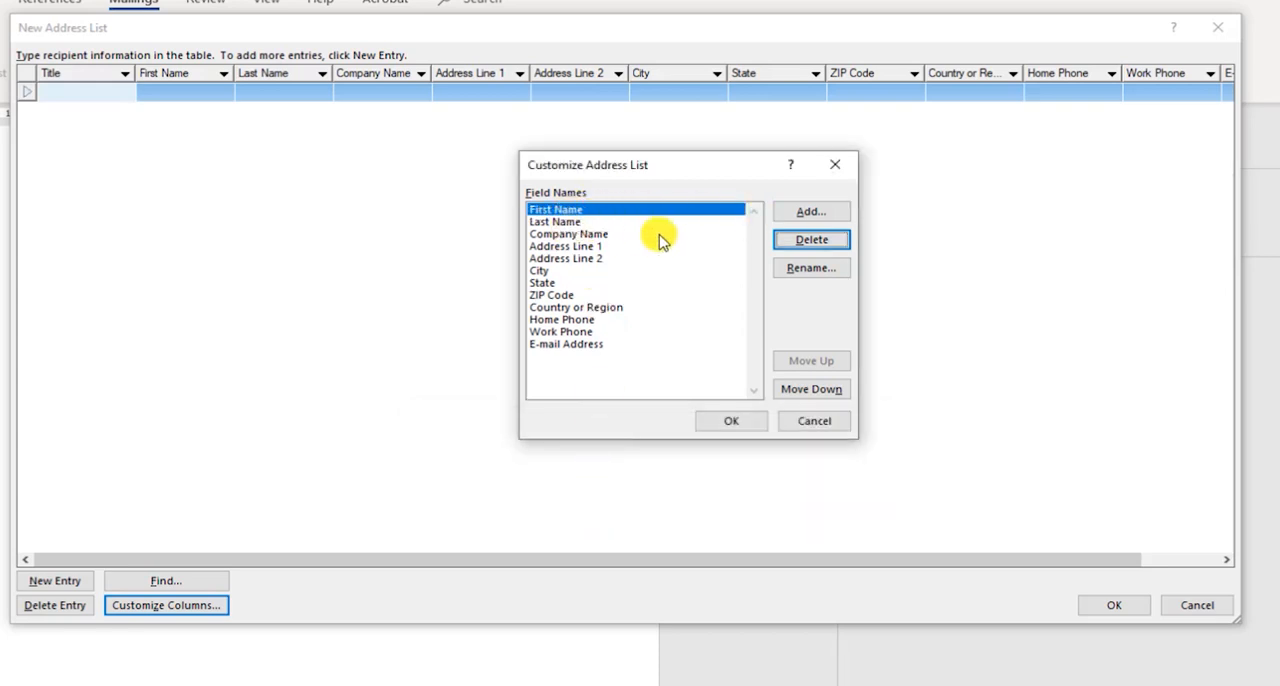
pyautogui.click(574, 236)
pyautogui.click(792, 241)
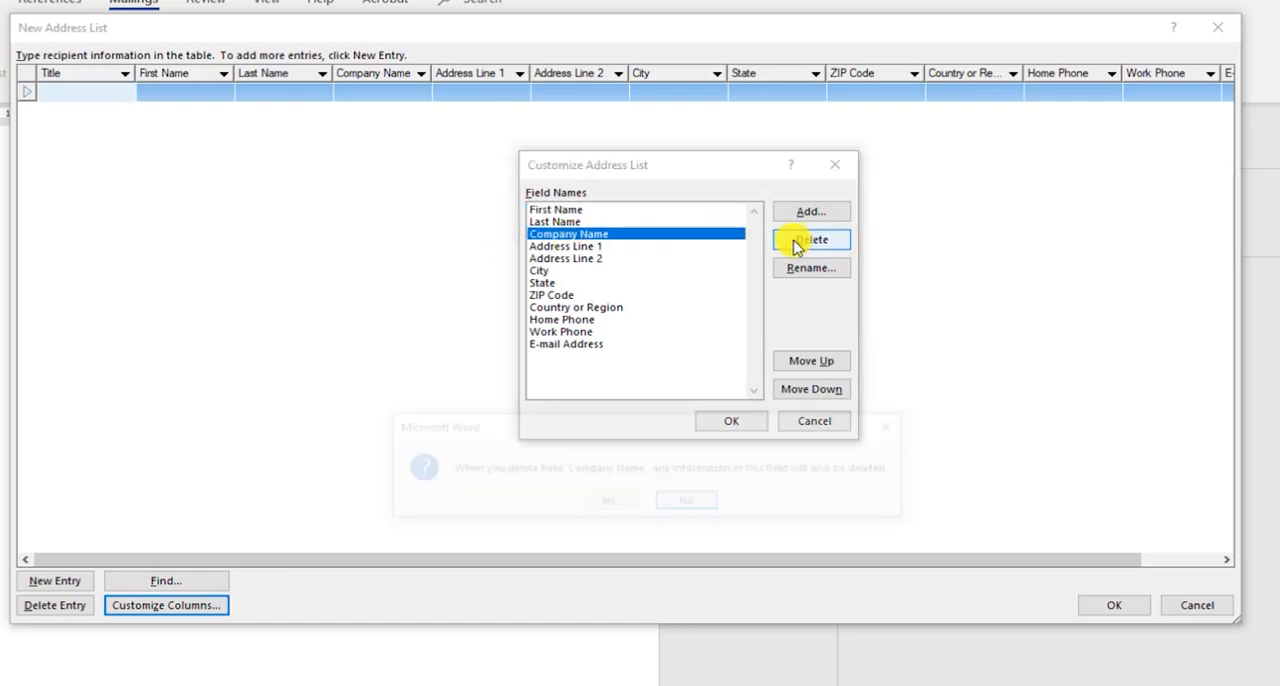
pyautogui.click(612, 503)
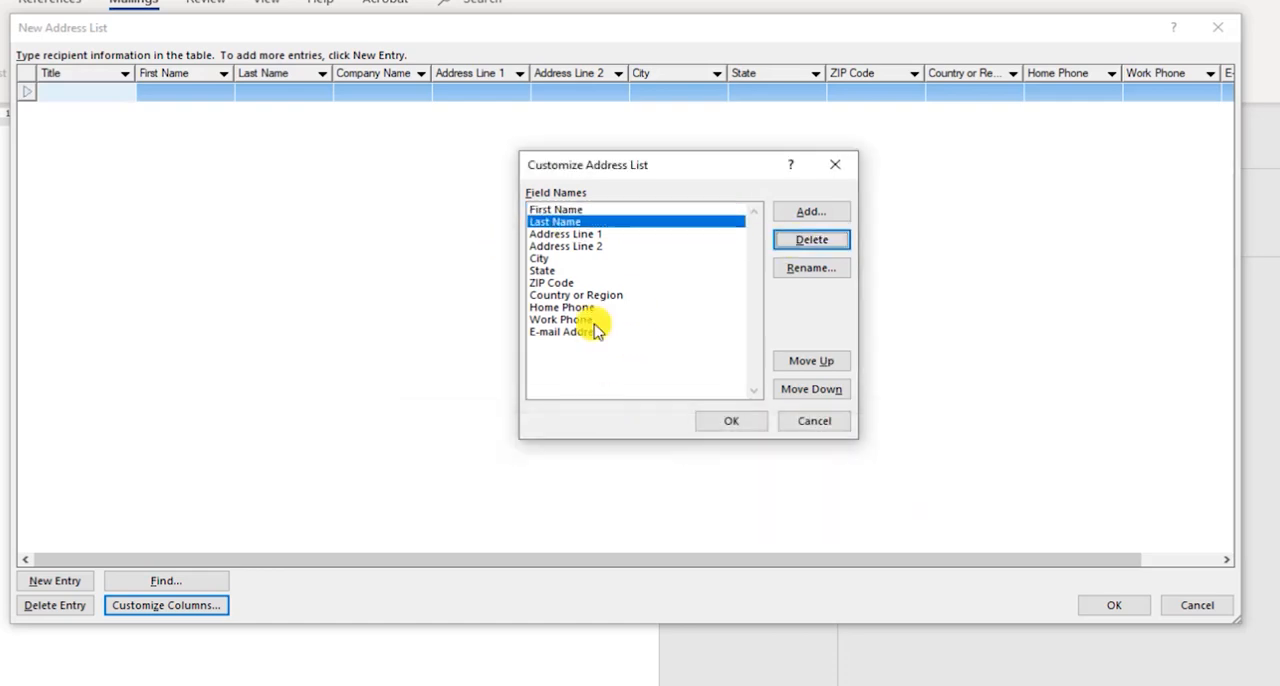
# - Delete the Address Line 2 and State fields from the address list
pyautogui.click(585, 236)
pyautogui.click(583, 246)
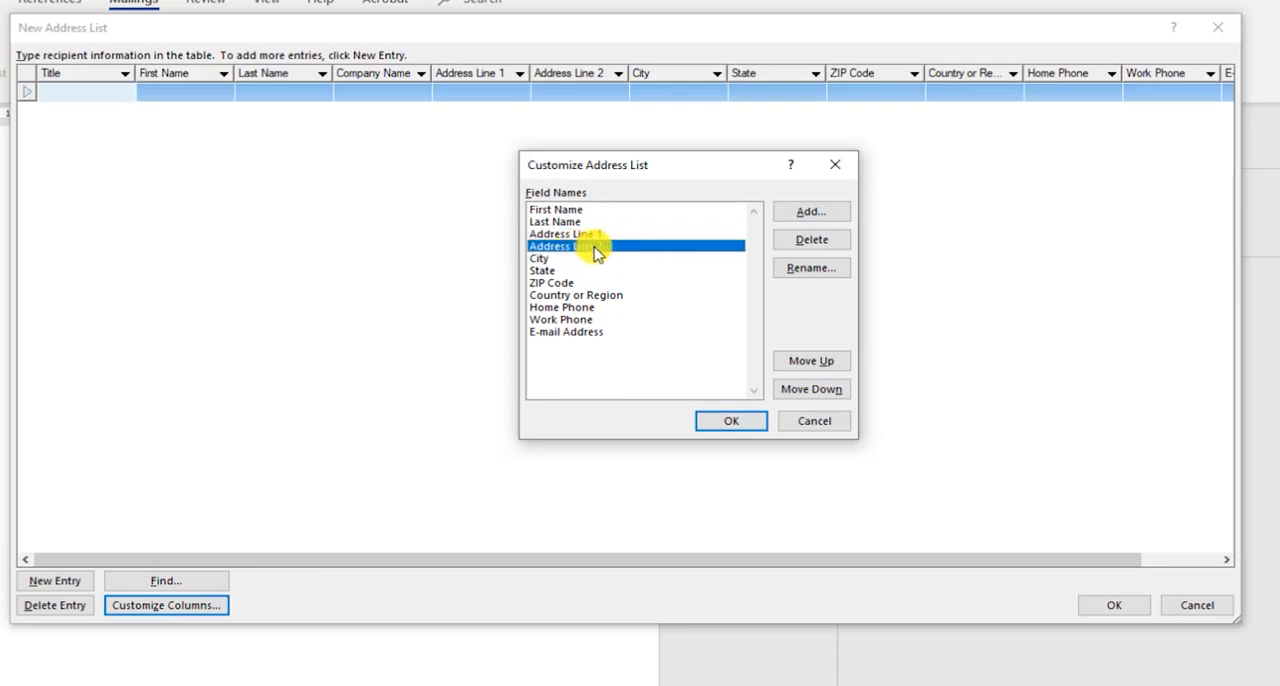
pyautogui.click(805, 245)
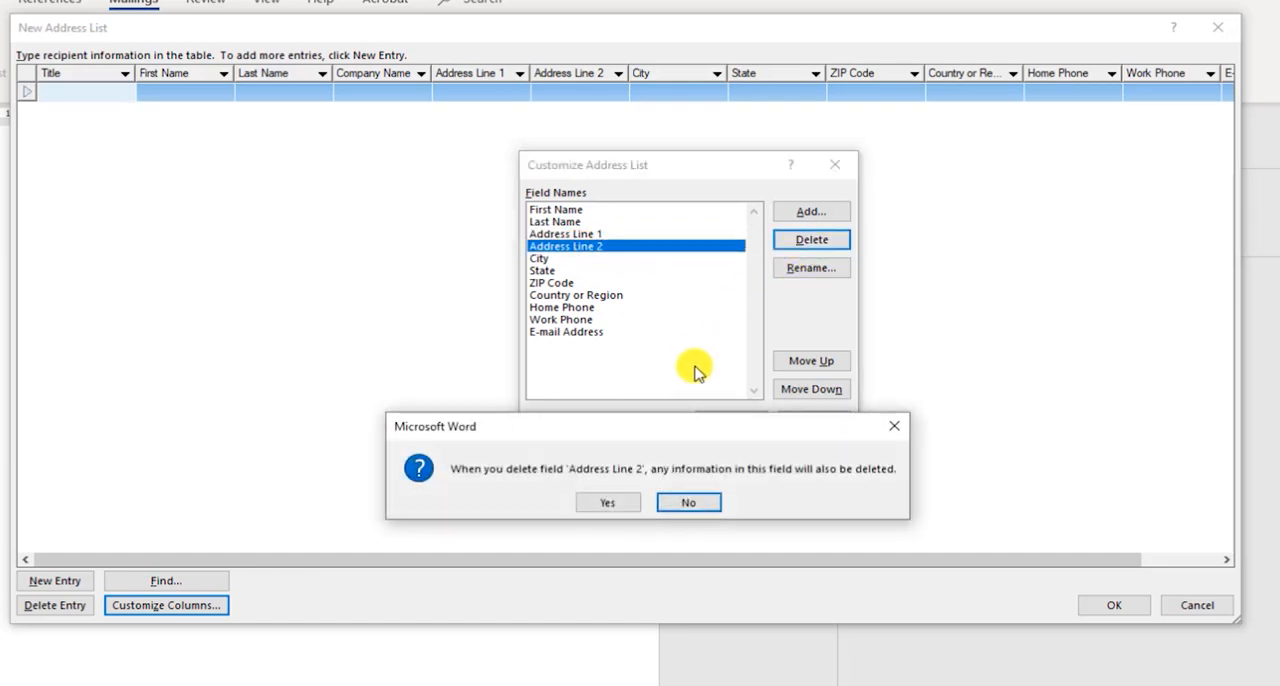
pyautogui.click(612, 503)
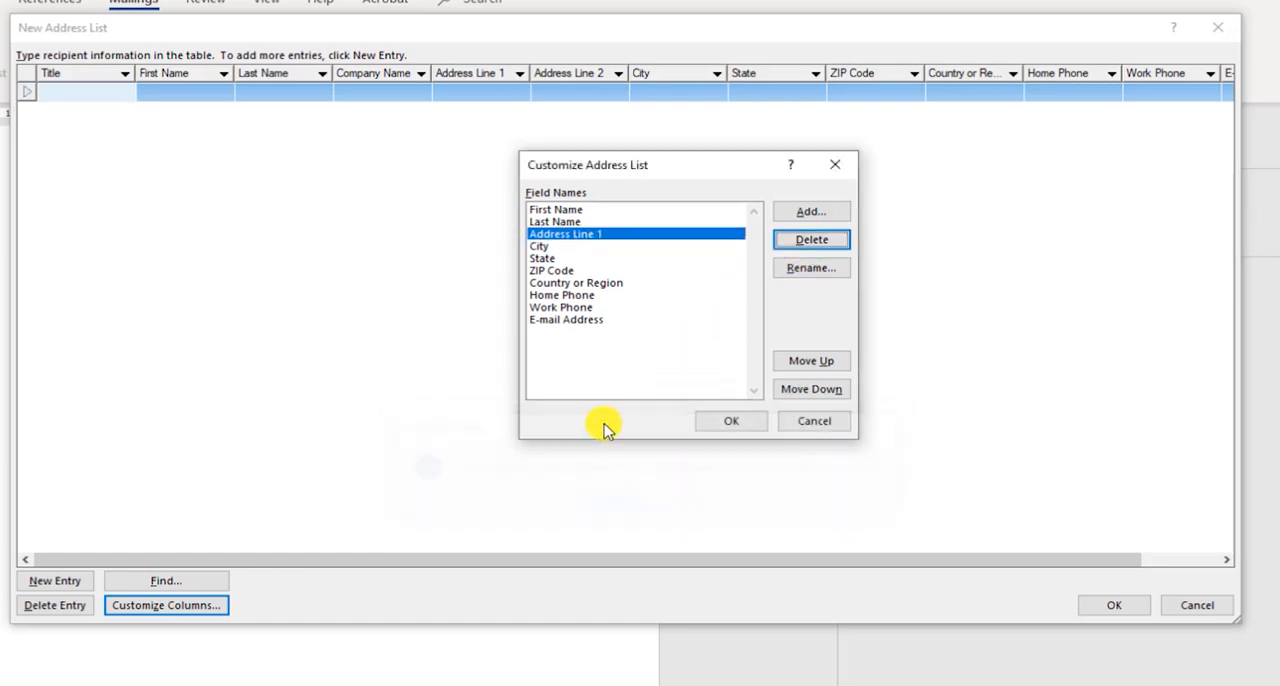
pyautogui.click(543, 258)
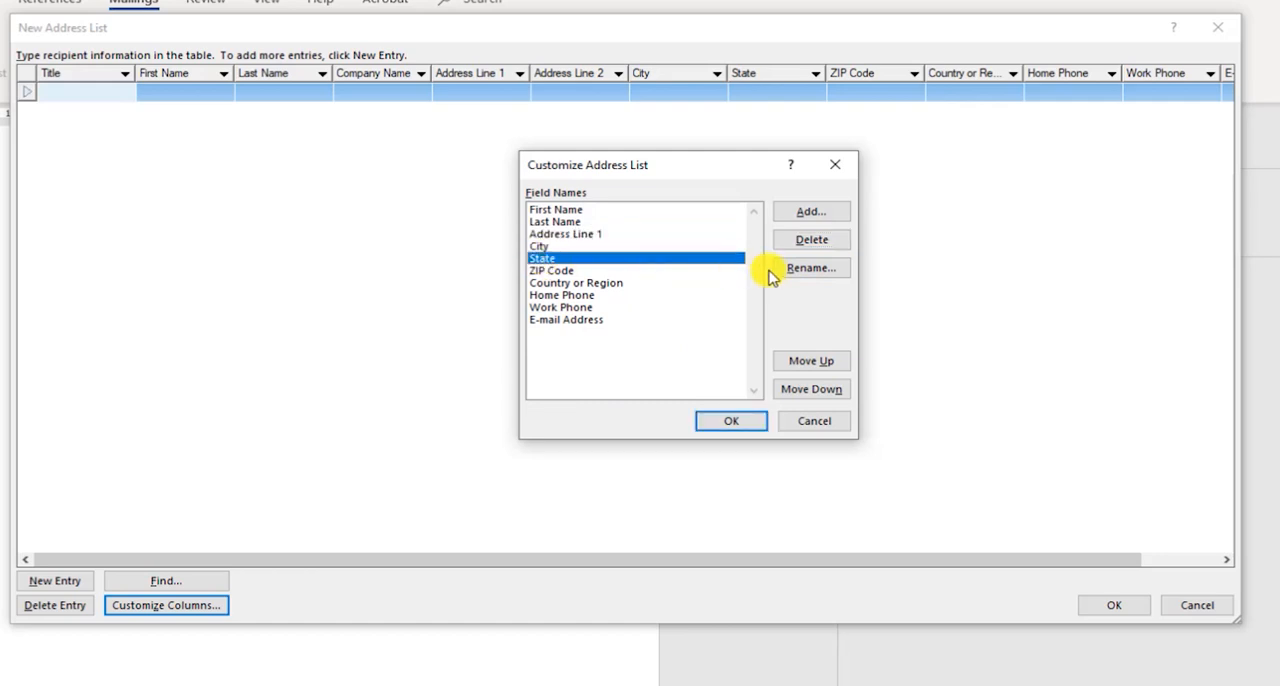
pyautogui.click(544, 246)
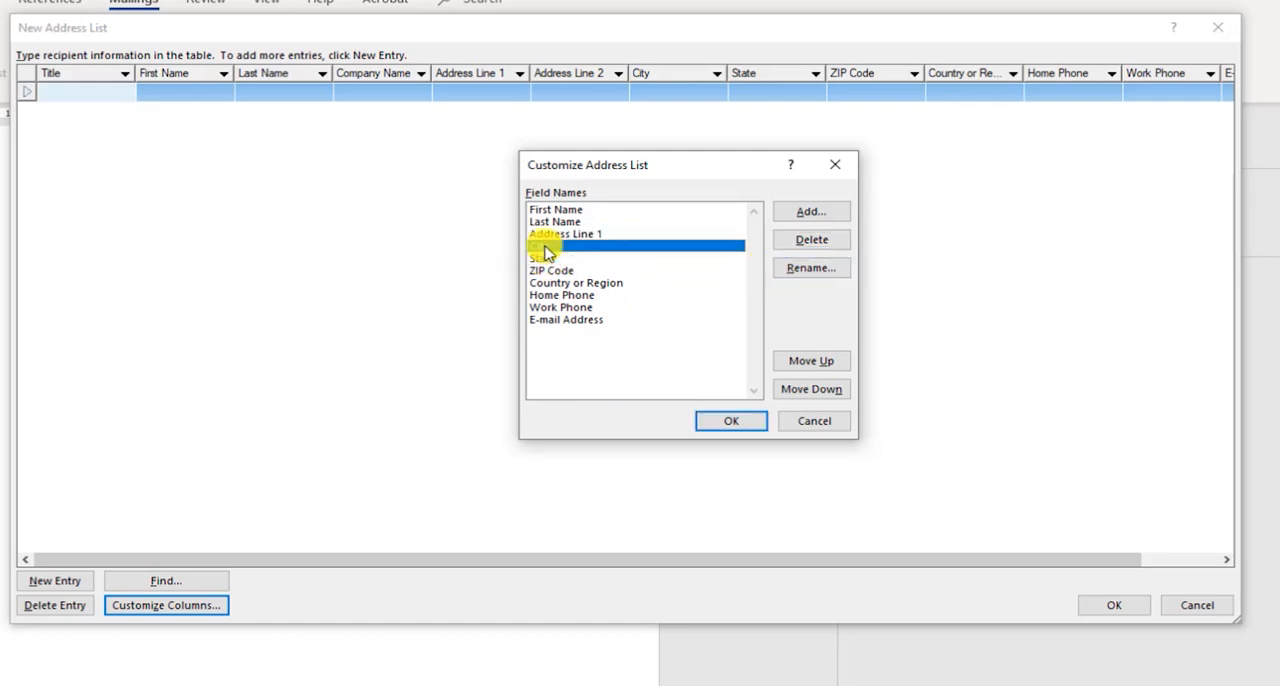
pyautogui.click(542, 259)
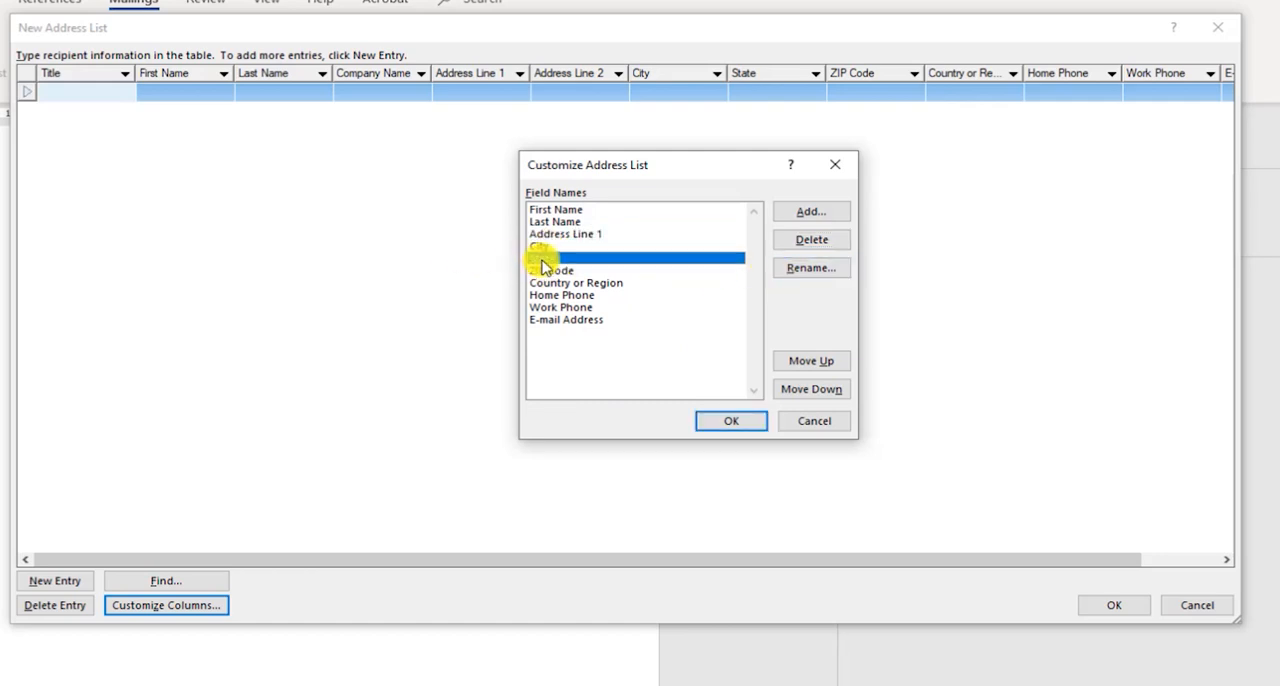
pyautogui.click(809, 240)
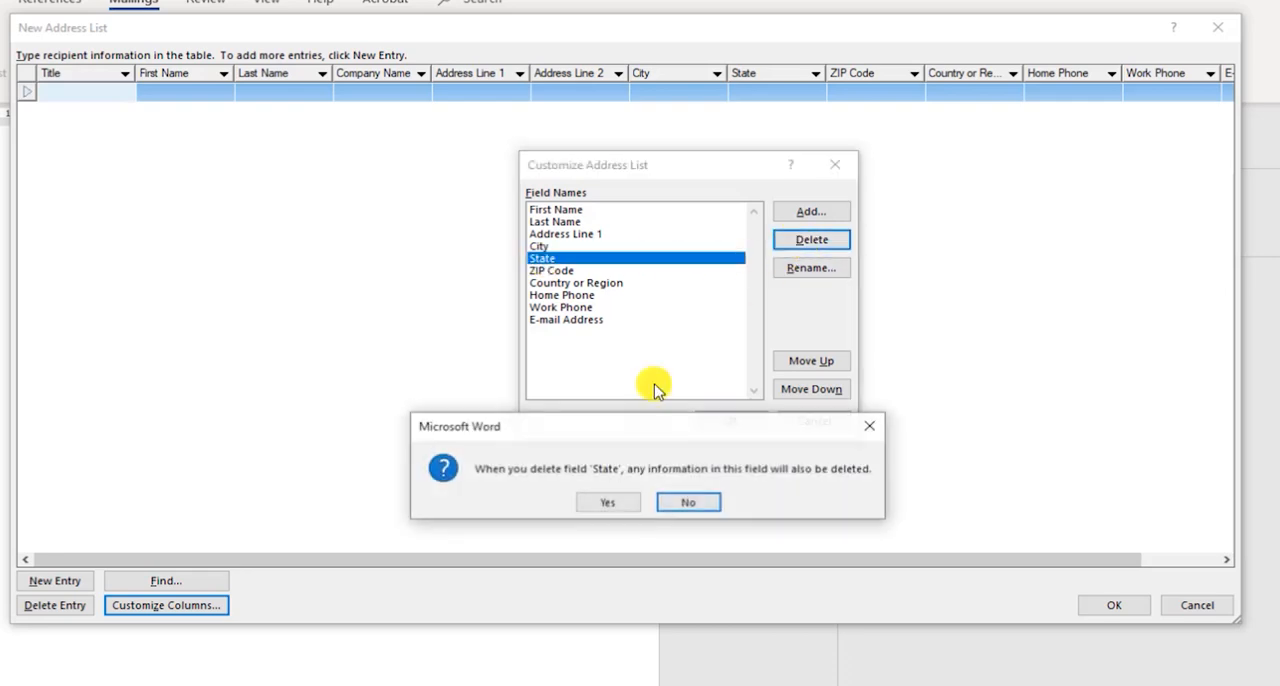
pyautogui.click(612, 500)
# - Delete the ZIP Code and Country or Region fields from the address list
pyautogui.click(553, 259)
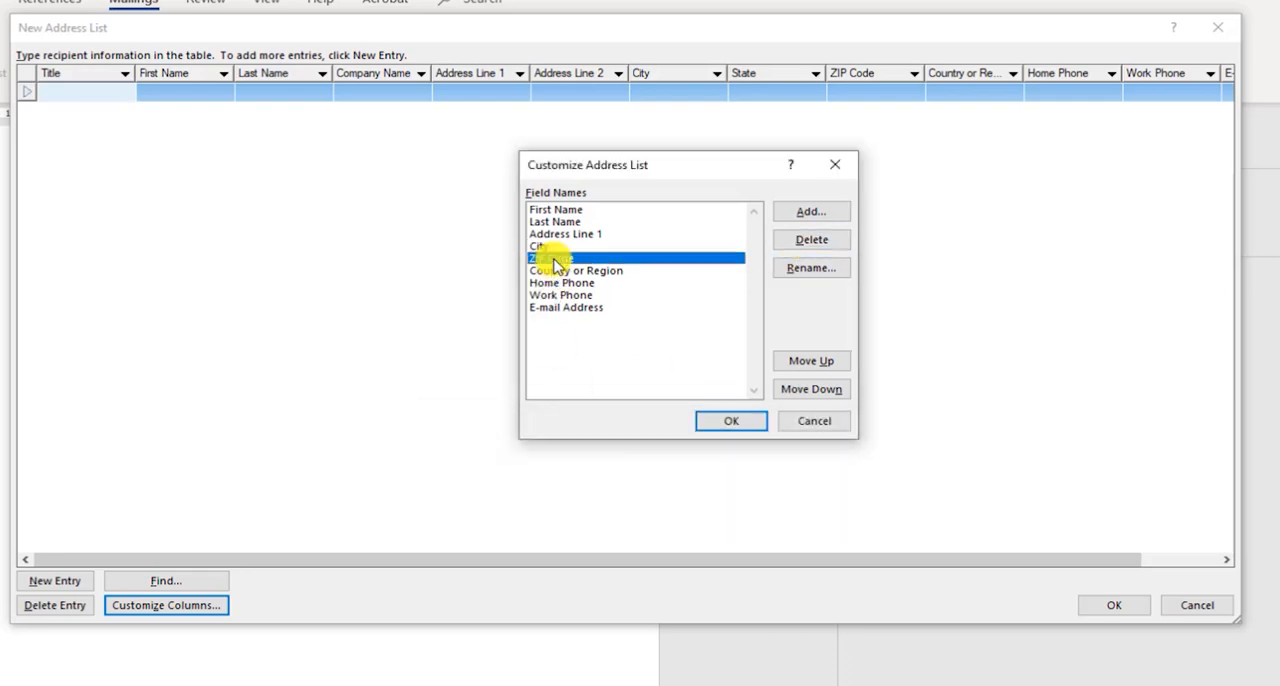
pyautogui.click(813, 243)
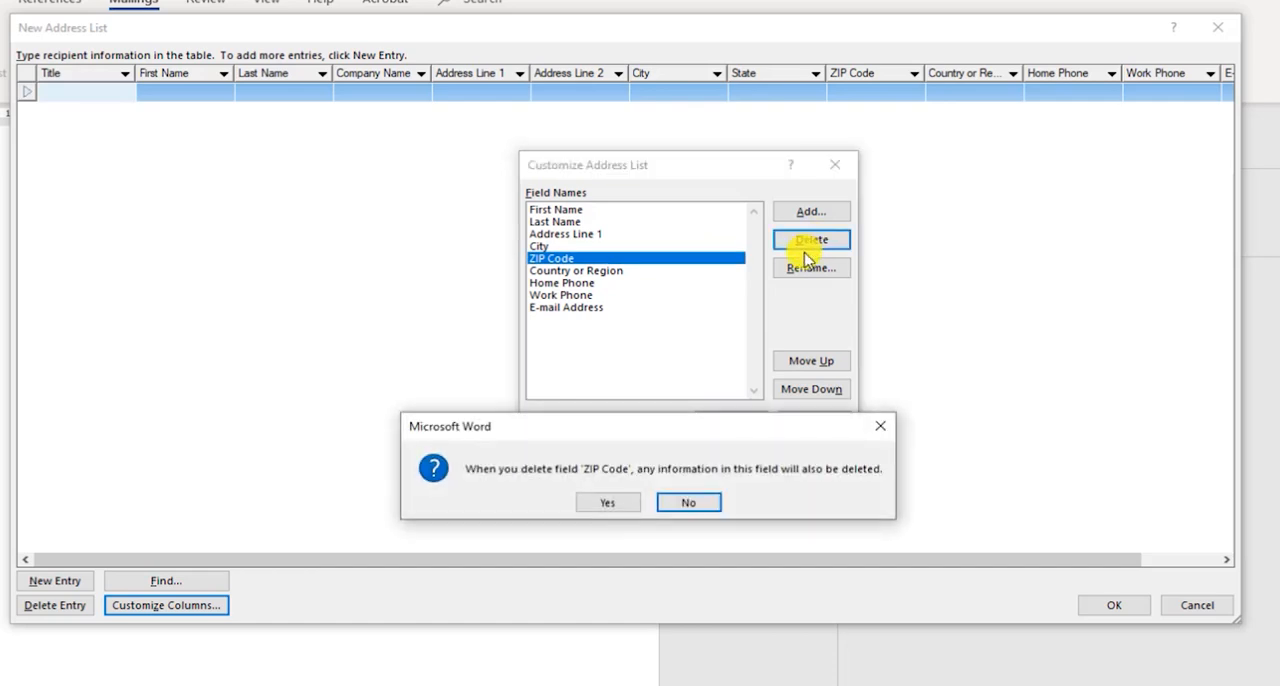
pyautogui.click(614, 503)
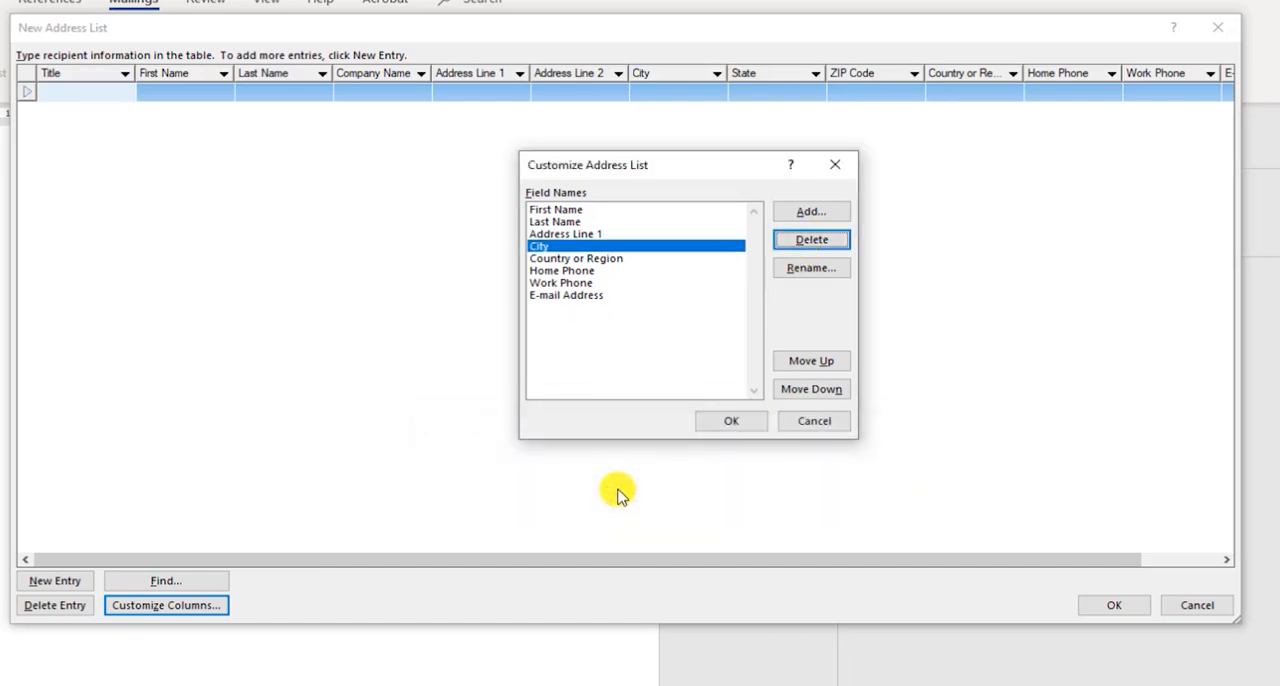
pyautogui.click(797, 243)
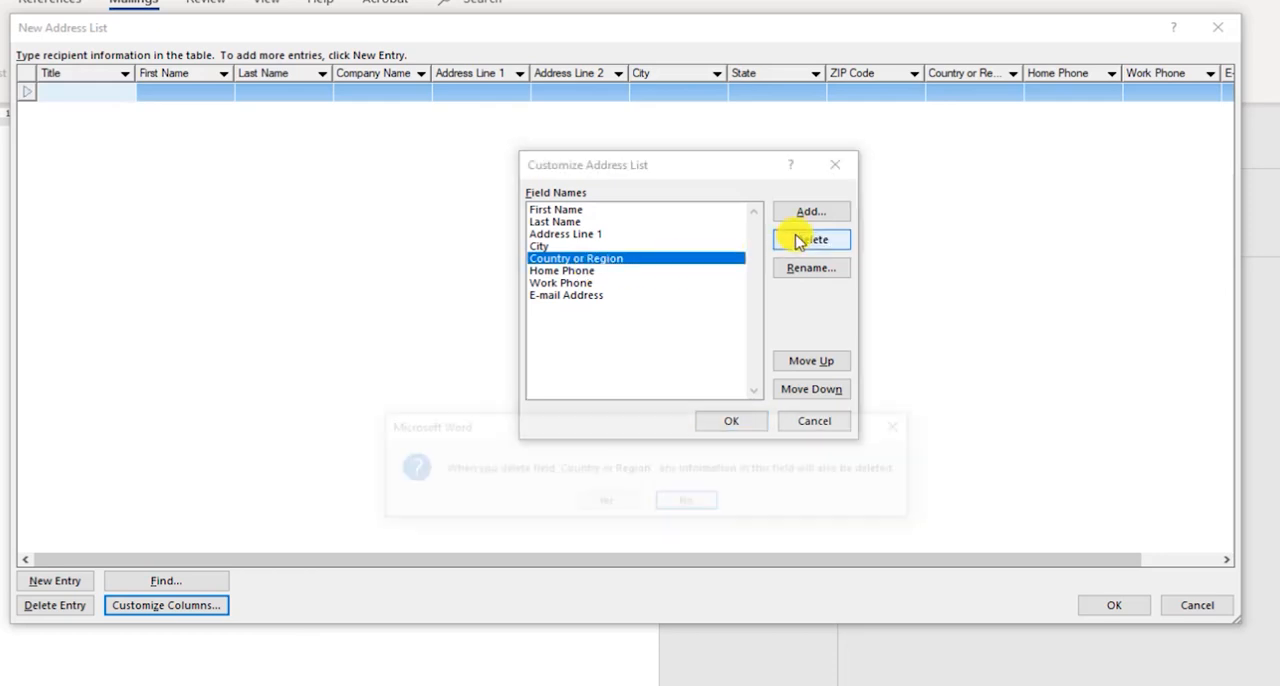
pyautogui.click(607, 503)
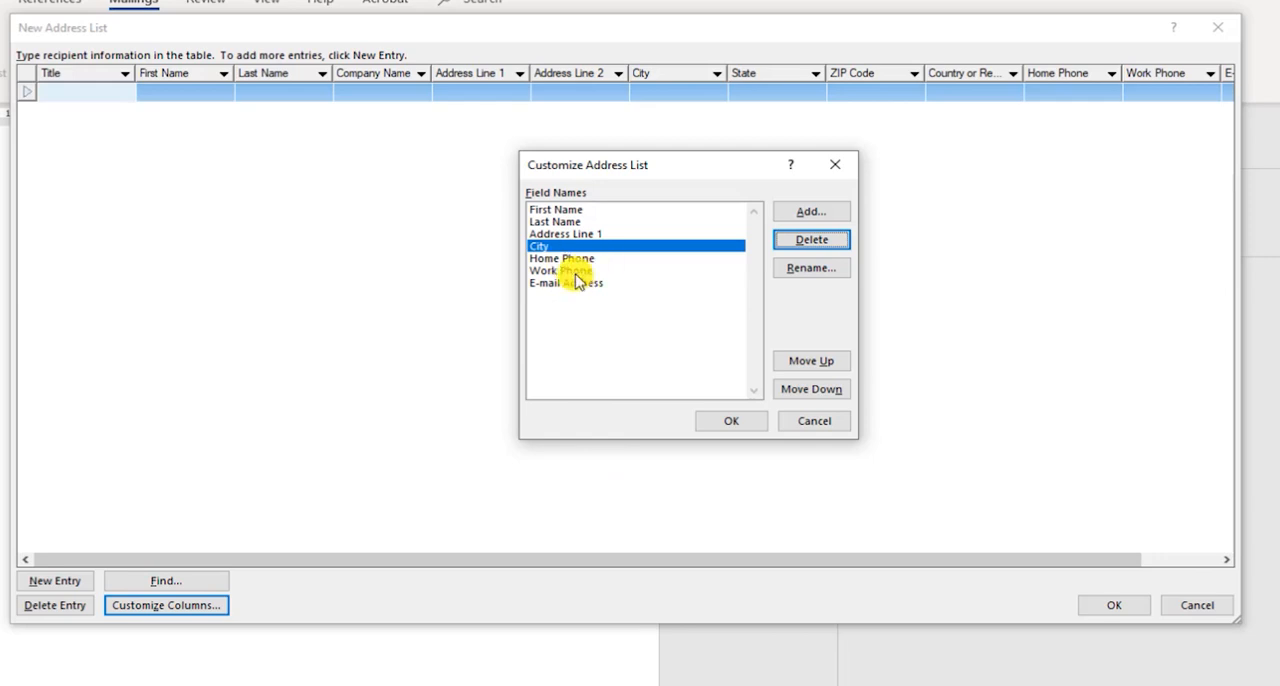
# - Delete the Work Phone field from the address list
pyautogui.click(575, 271)
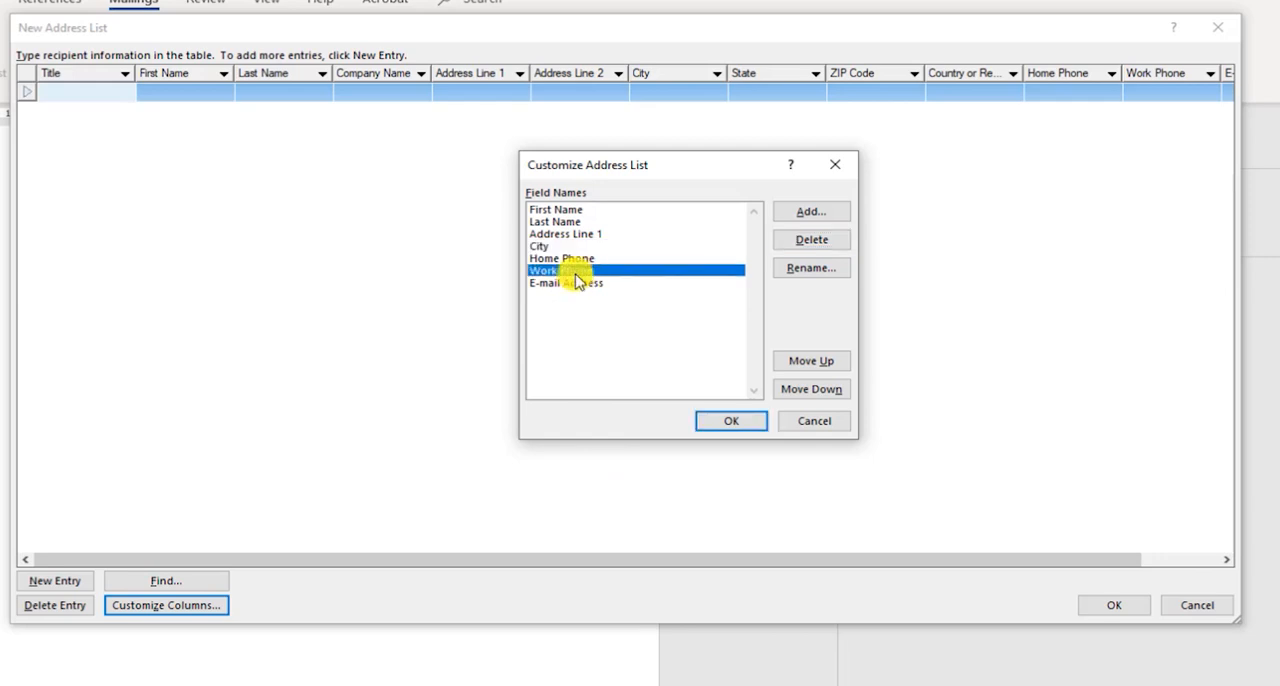
pyautogui.click(800, 245)
pyautogui.click(601, 503)
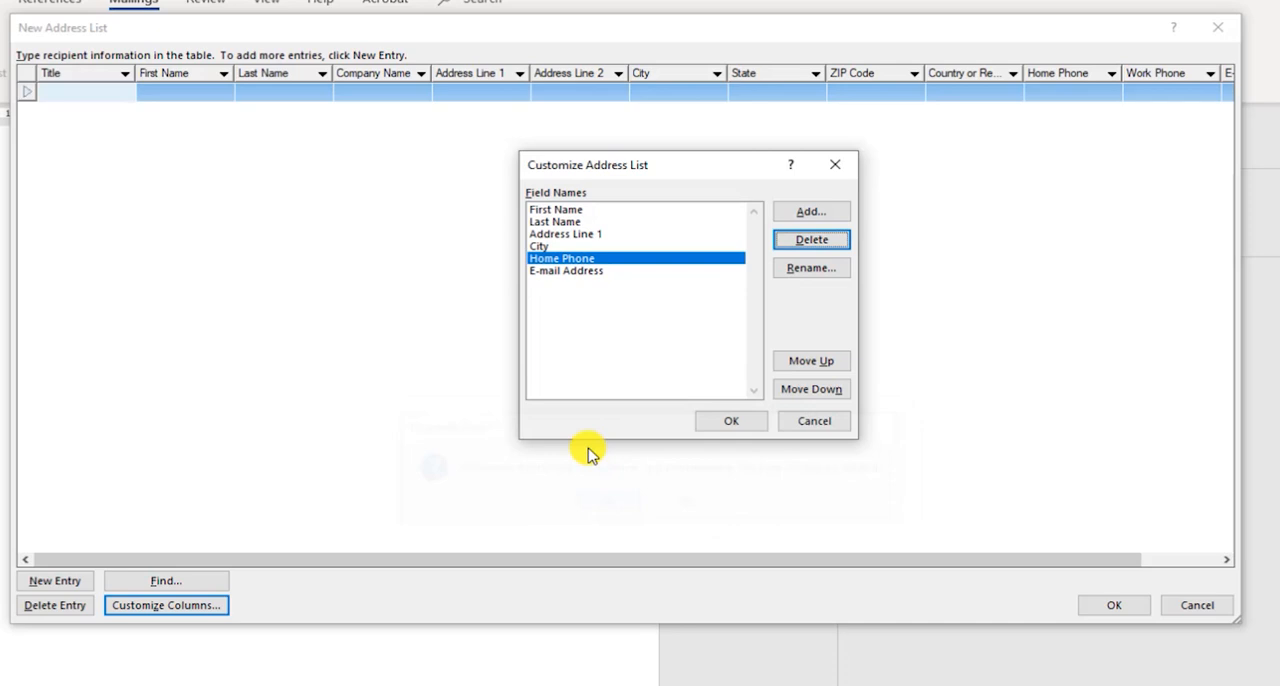
# - Delete the E-mail Address field from the address list
pyautogui.click(565, 272)
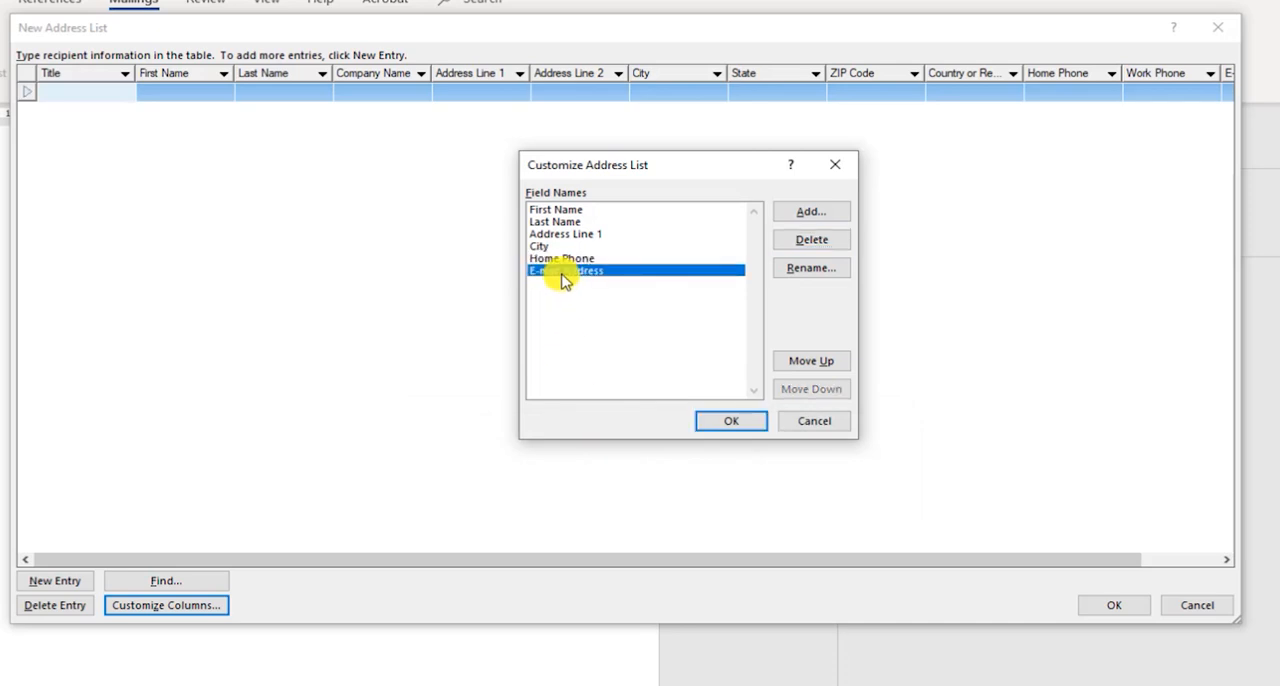
pyautogui.click(809, 241)
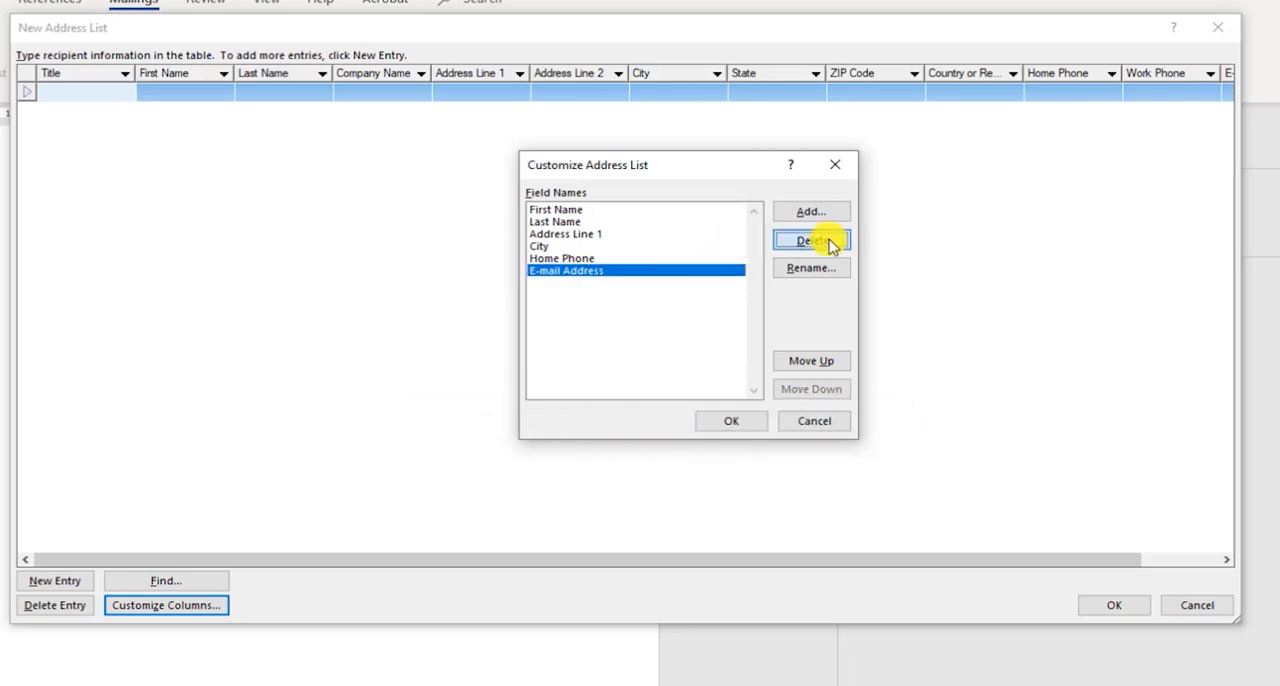
pyautogui.click(622, 508)
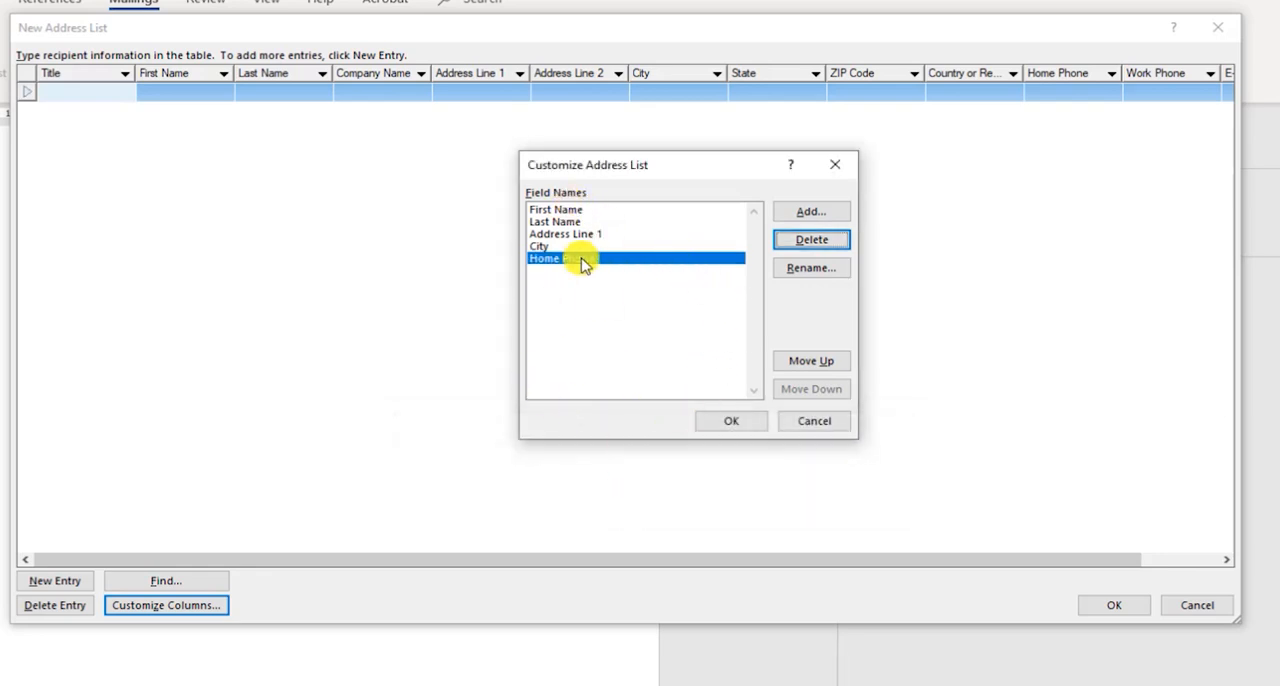
# - Rename the Home Phone field to PHONE NO
pyautogui.click(805, 268)
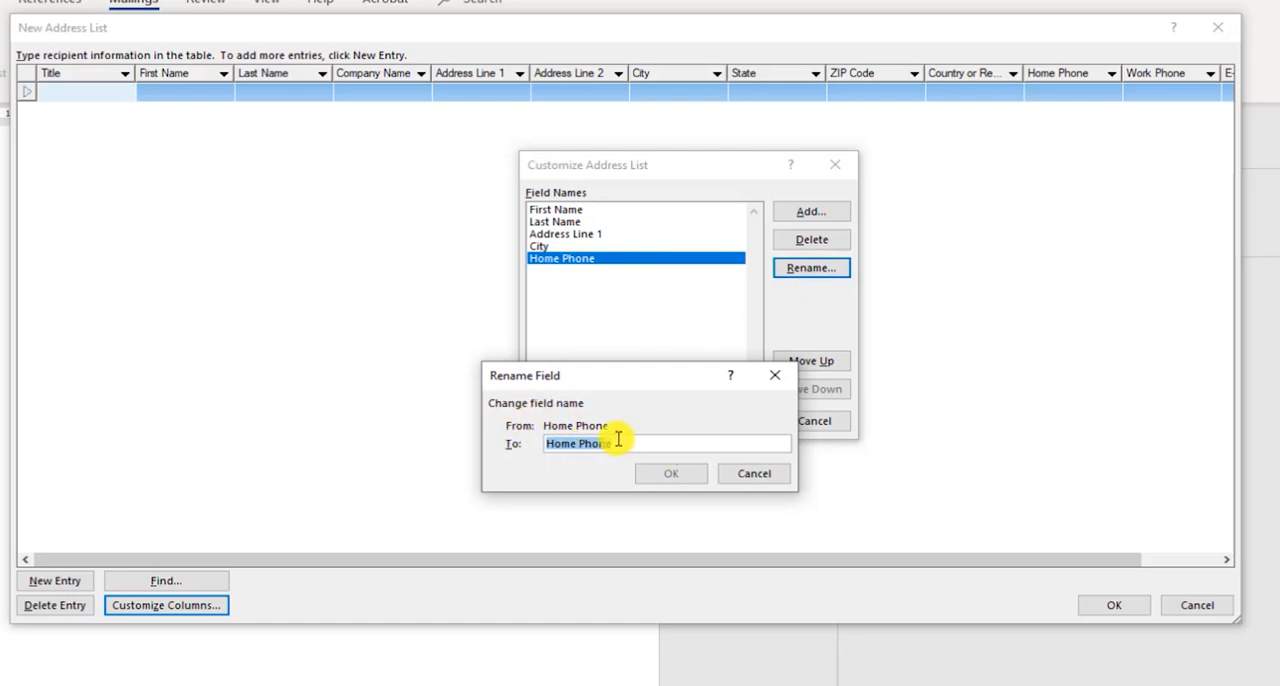
pyautogui.press('BackSpace')
pyautogui.write('PHNO')
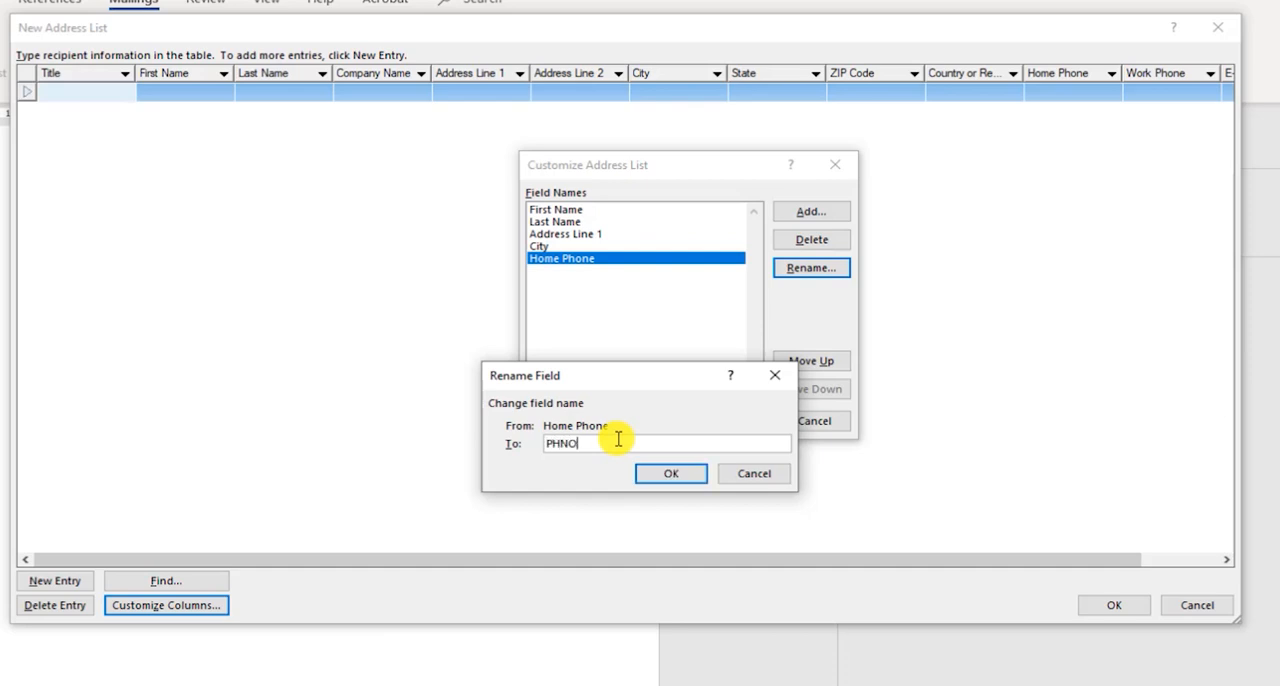
pyautogui.press('BackSpace')
pyautogui.press('BackSpace')
pyautogui.write('ONE NO')
pyautogui.click(683, 472)
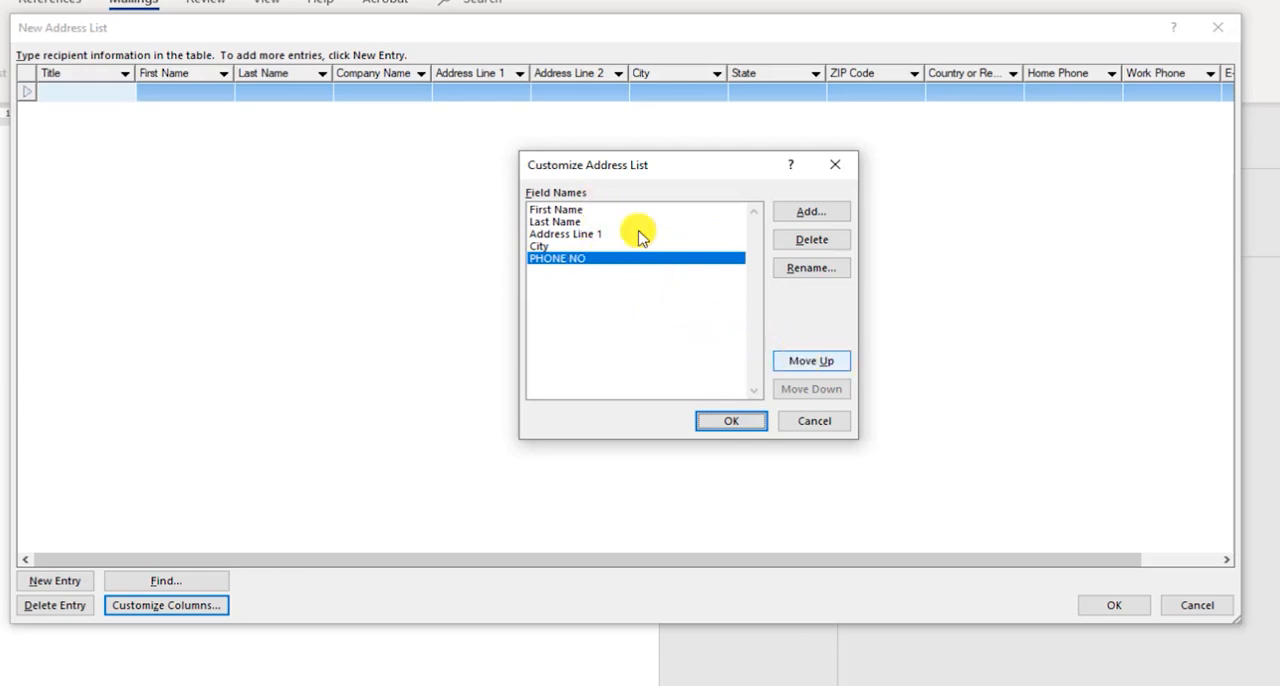
# - Move the PHONE NO field up two positions and back down to the end of the field list
pyautogui.click(801, 365)
pyautogui.click(801, 365)
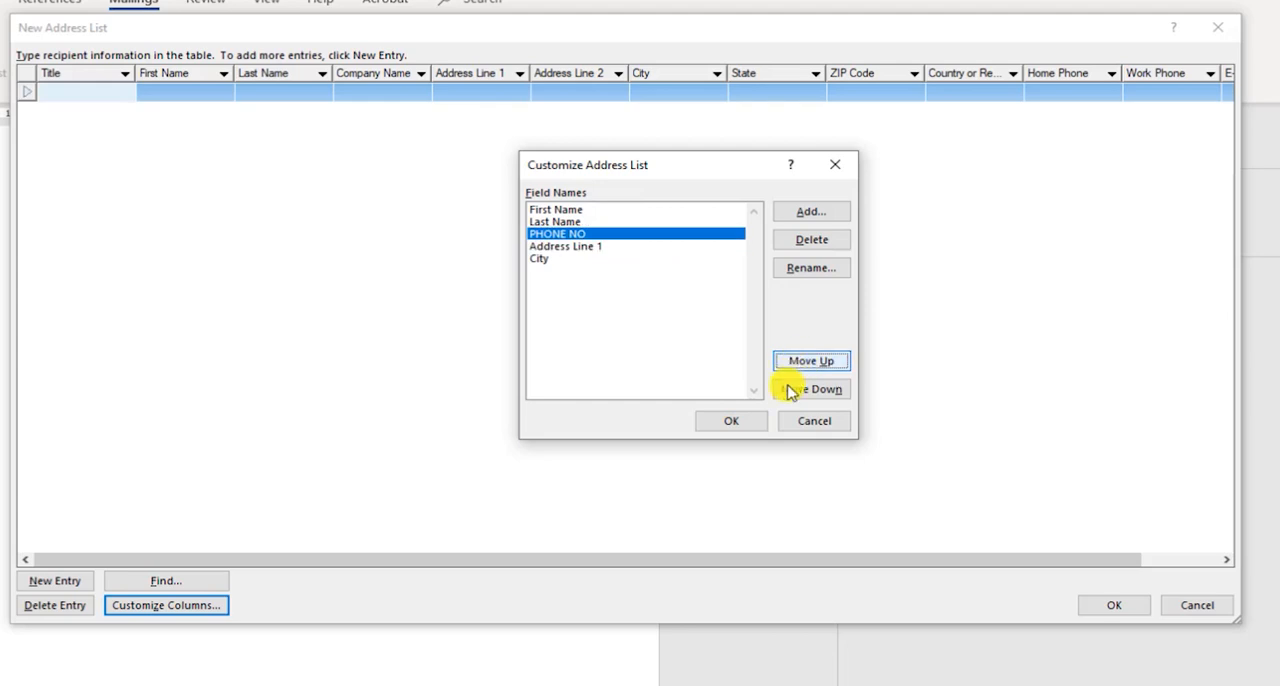
pyautogui.click(788, 392)
pyautogui.click(788, 393)
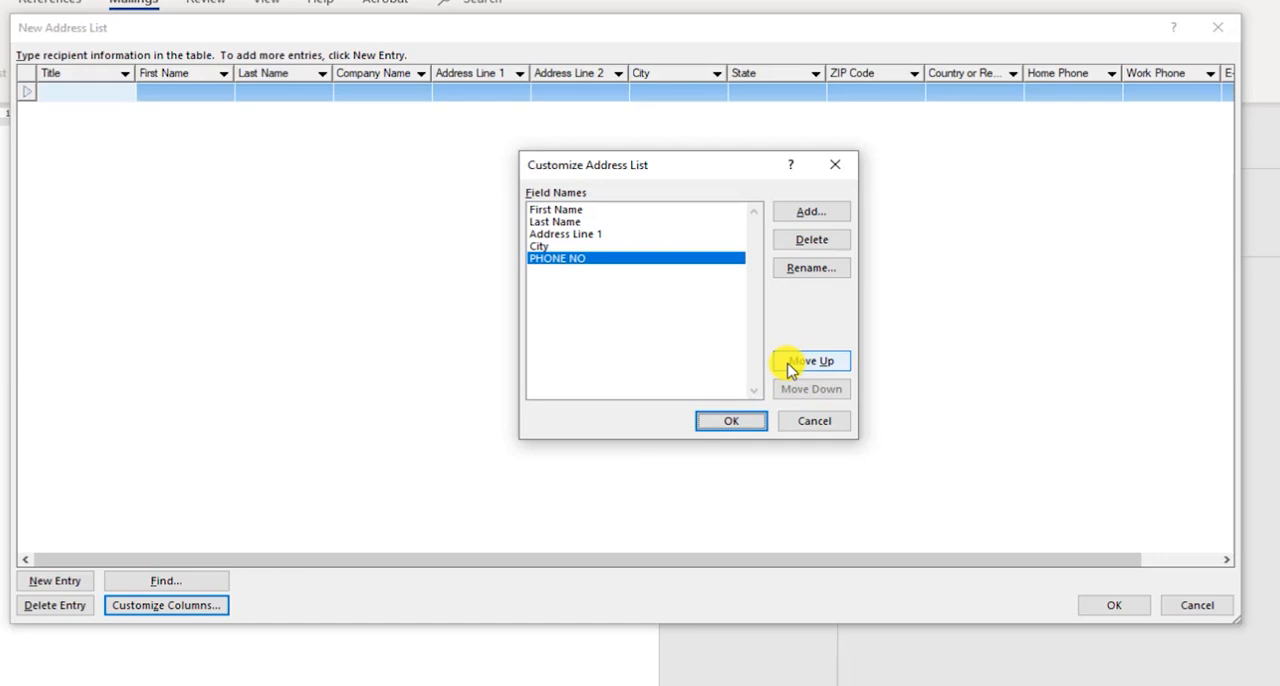
# - Apply the customized columns and fill in the first recipient's first name, last name and Address Line 1
pyautogui.click(760, 421)
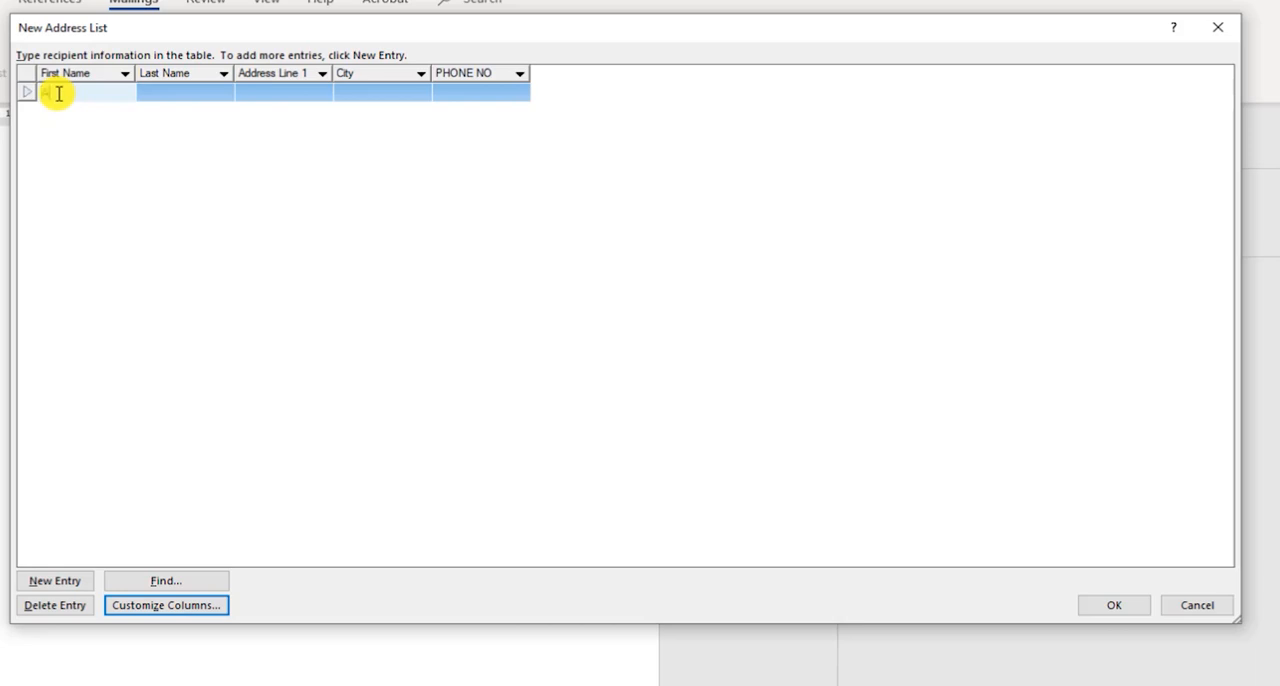
pyautogui.press('Tab')
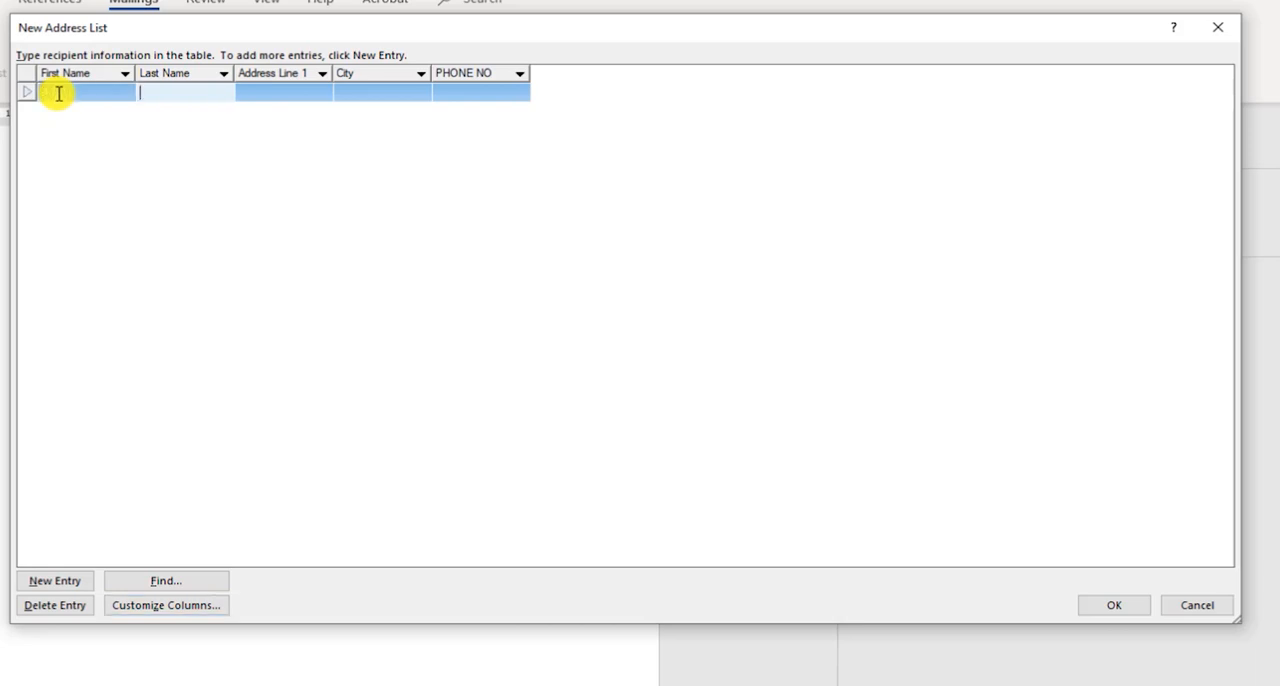
pyautogui.write('KUMAR')
pyautogui.press('Tab')
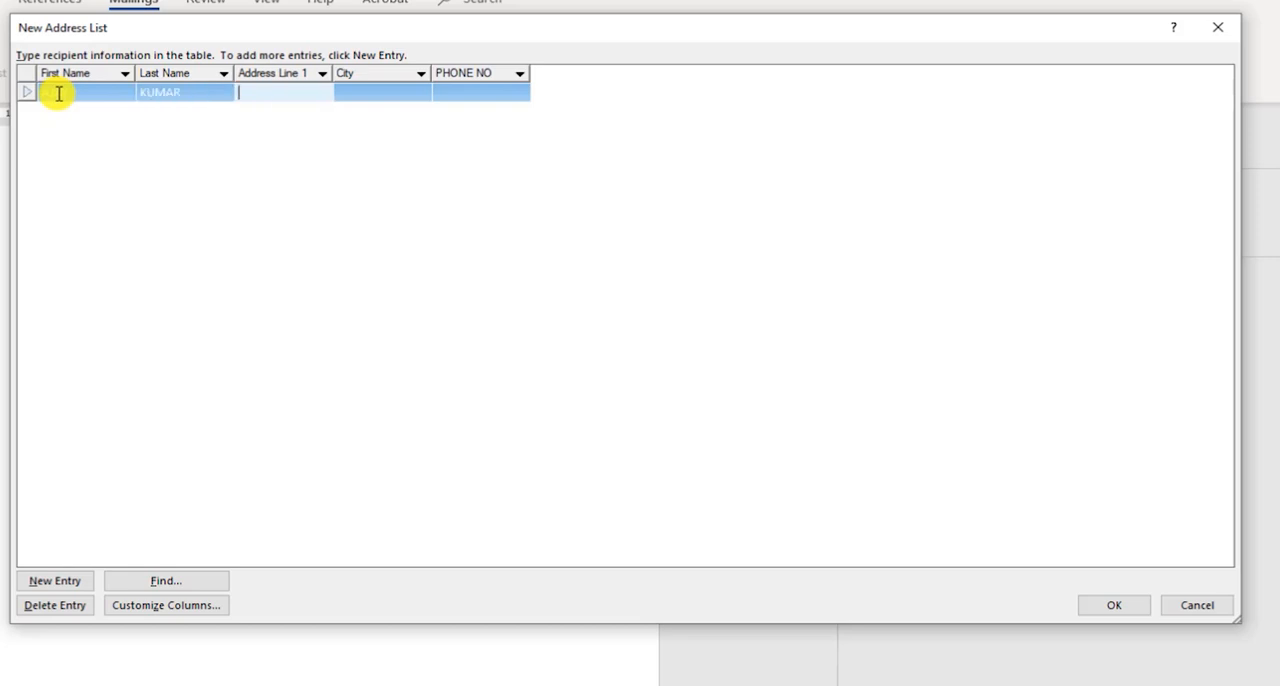
pyautogui.write('VIKAS PURI')
pyautogui.press('Tab')
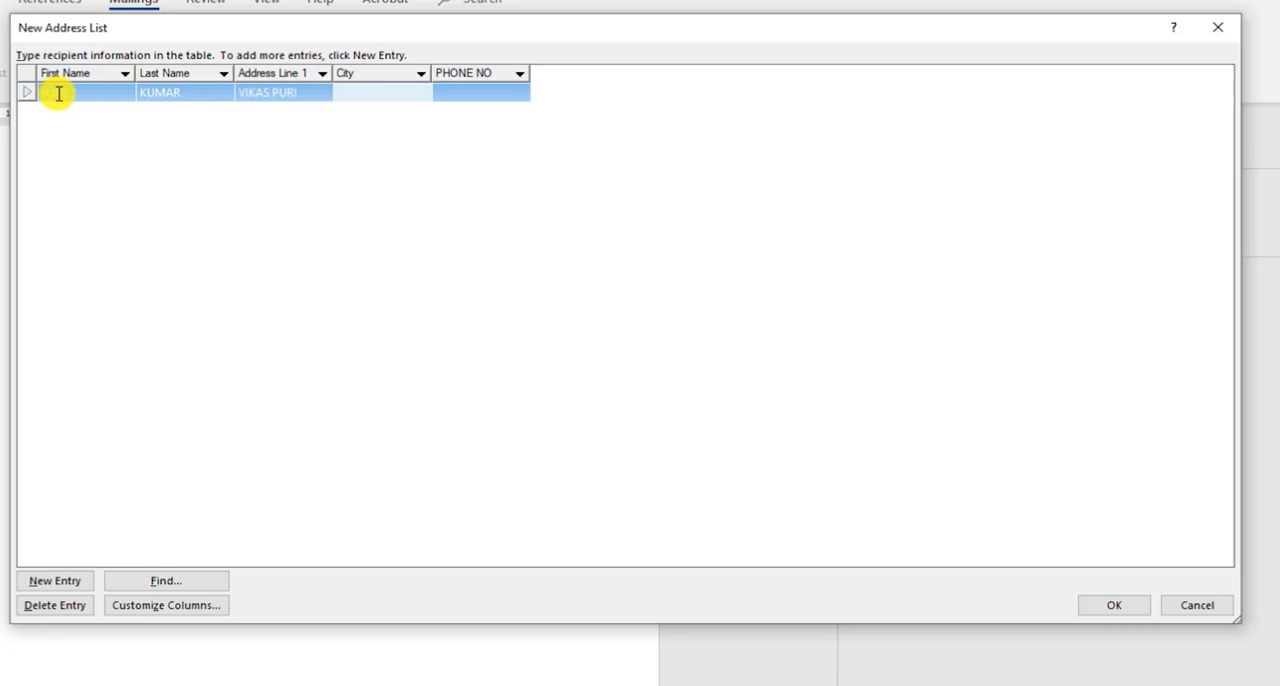
# - Fill in the first recipient's city and phone number
pyautogui.write('DEKGU')
pyautogui.press('BackSpace')
pyautogui.press('BackSpace')
pyautogui.write('LHI')
pyautogui.press('Tab')
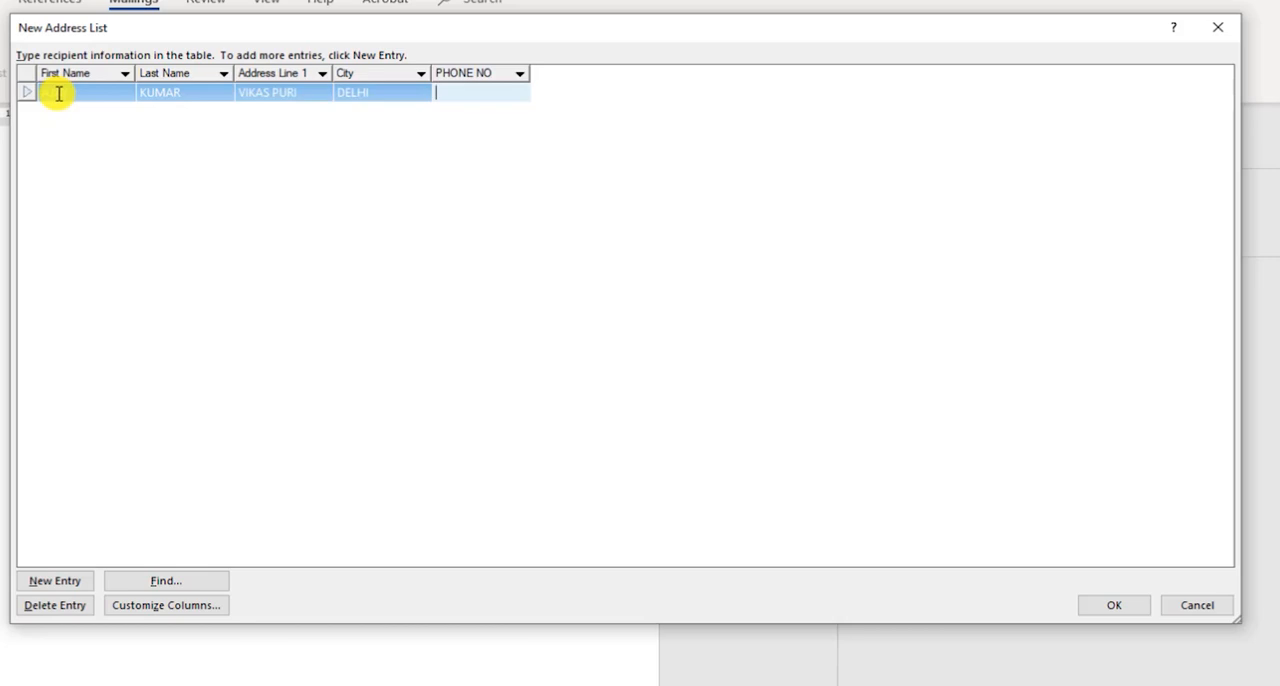
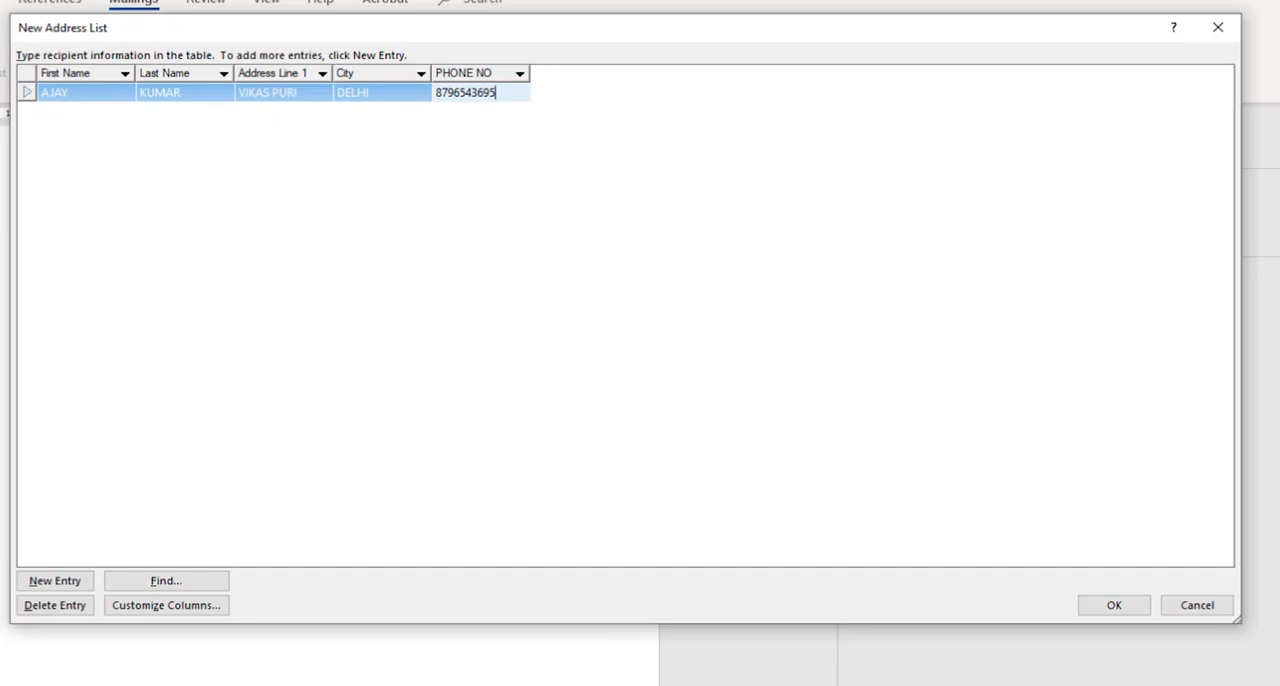
# - Add a second entry and fill in the recipient's first name, last name, address line, city and phone number
pyautogui.click(52, 584)
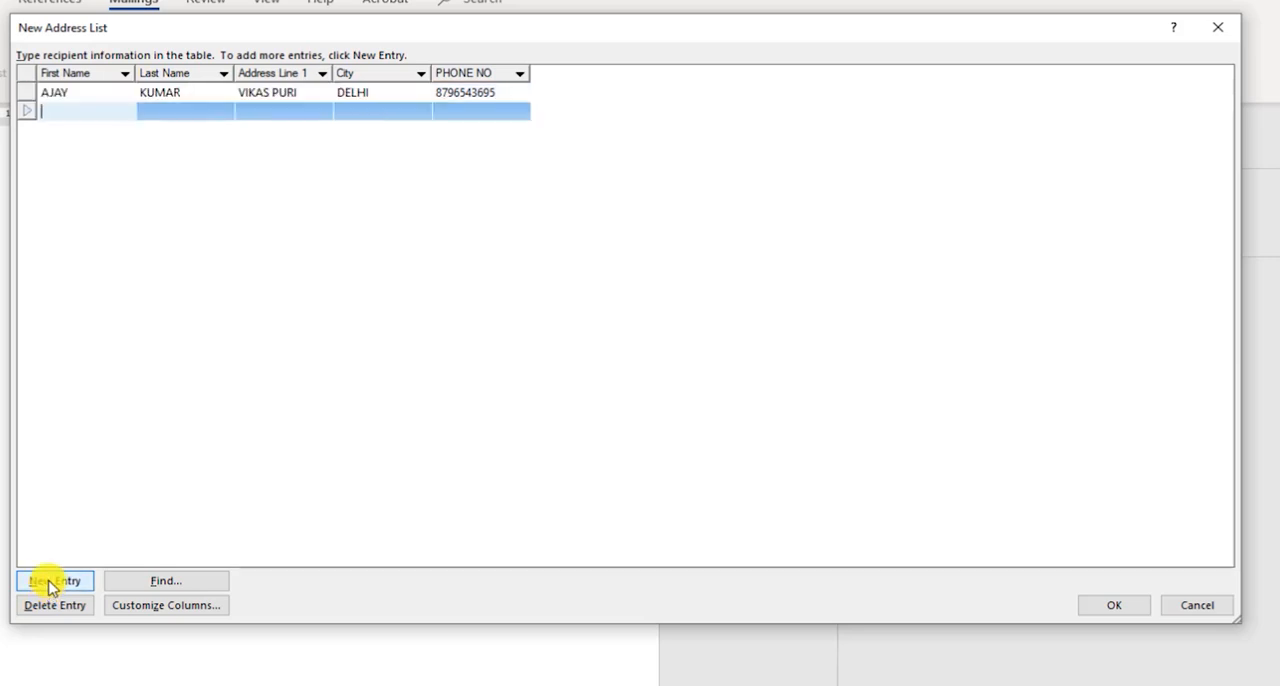
pyautogui.press('Tab')
pyautogui.press('Tab')
pyautogui.write('VIKAS PURI')
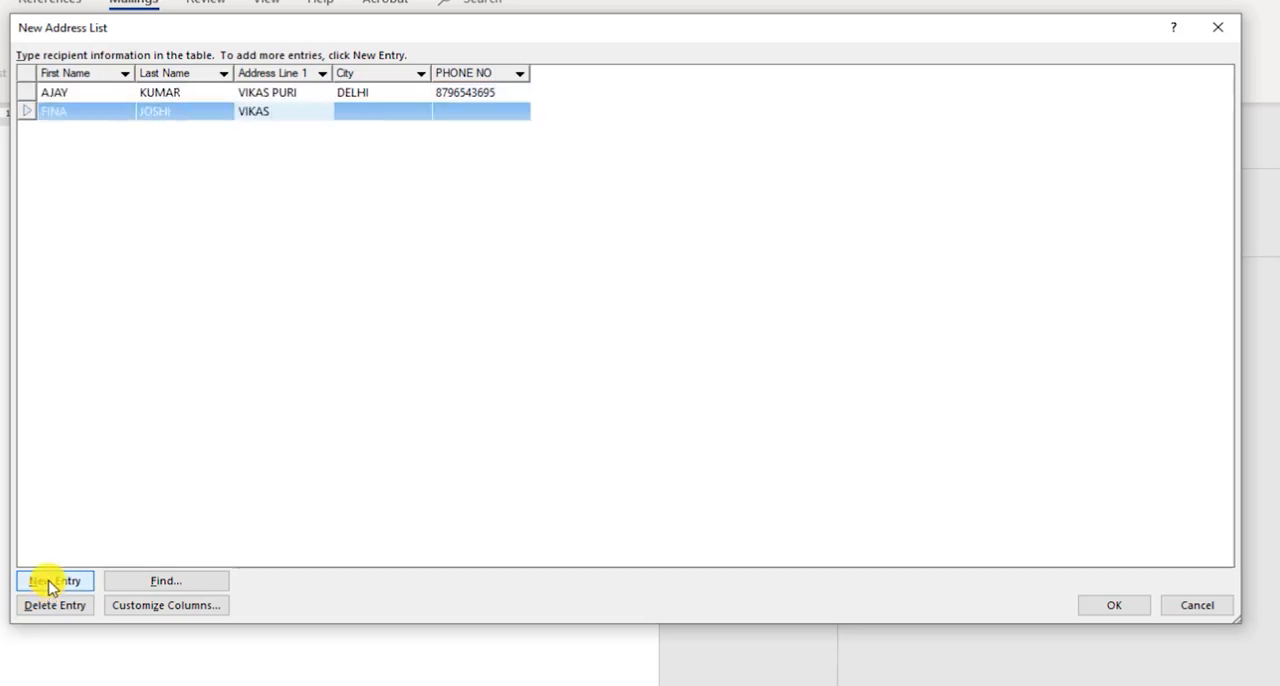
pyautogui.press('Tab')
pyautogui.write('DELHI')
pyautogui.press('Tab')
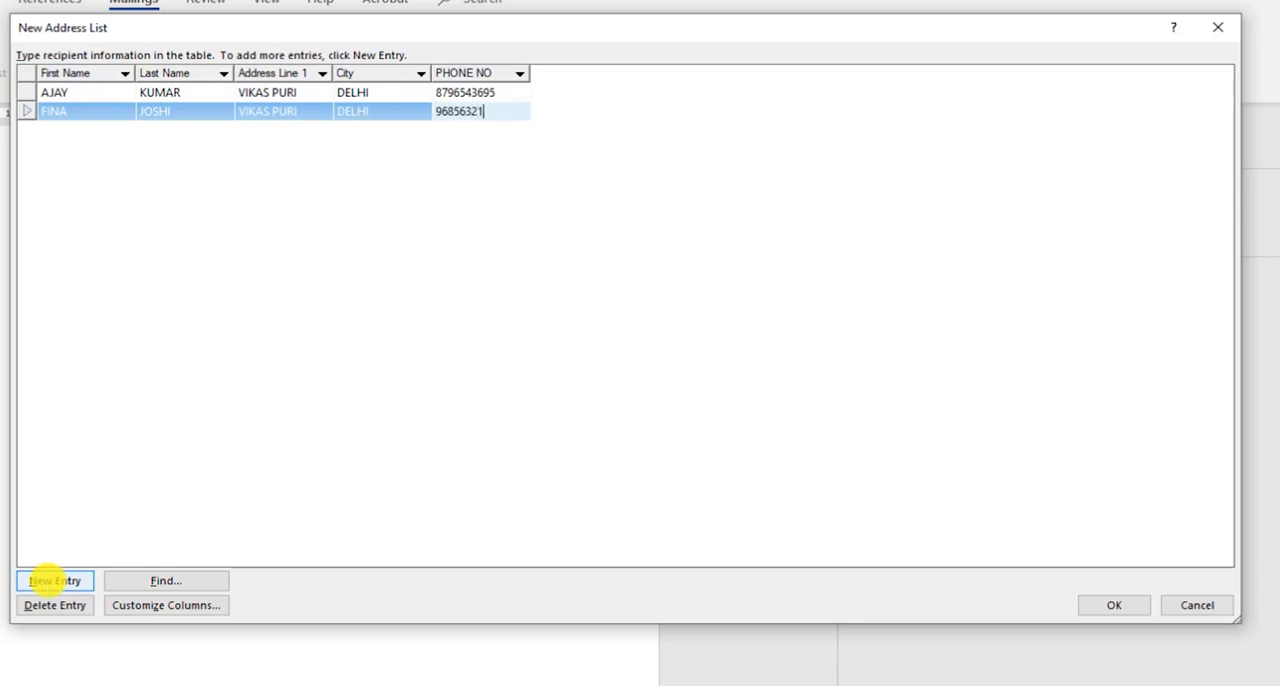
# - Add a third entry with the recipient's first and last name, Address Line 1, city and phone number
pyautogui.click(36, 580)
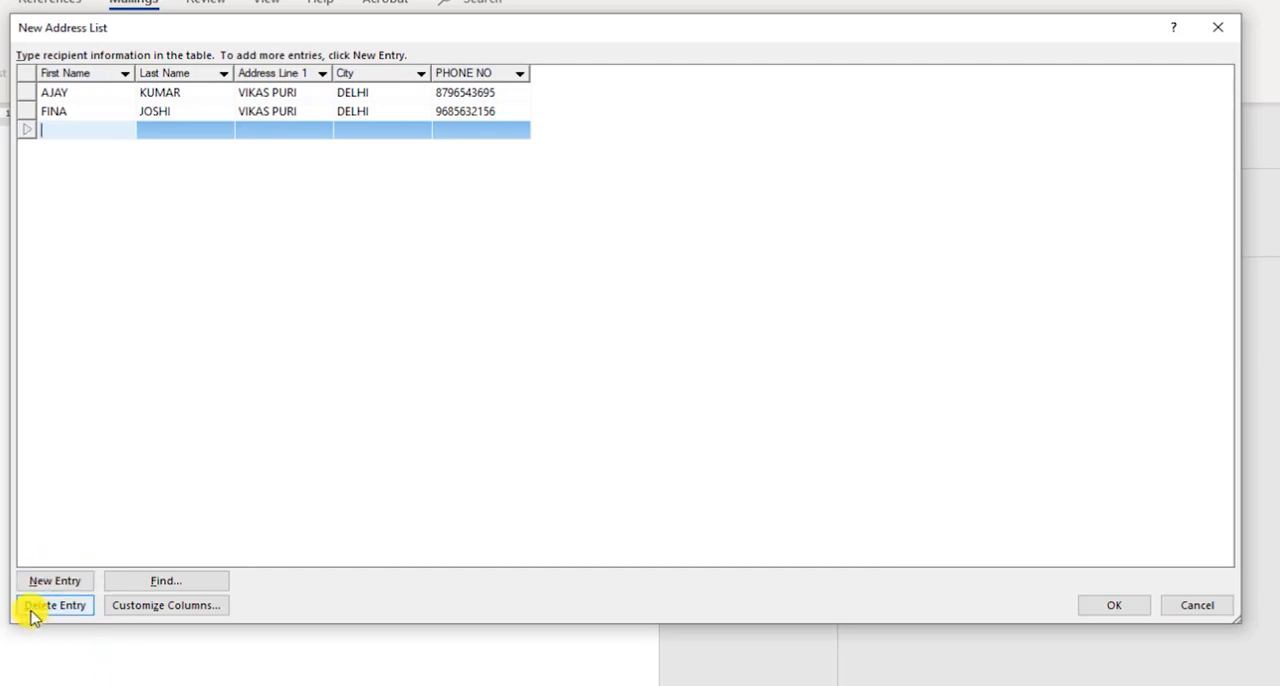
pyautogui.press('Tab')
pyautogui.press('Tab')
pyautogui.write('PRI')
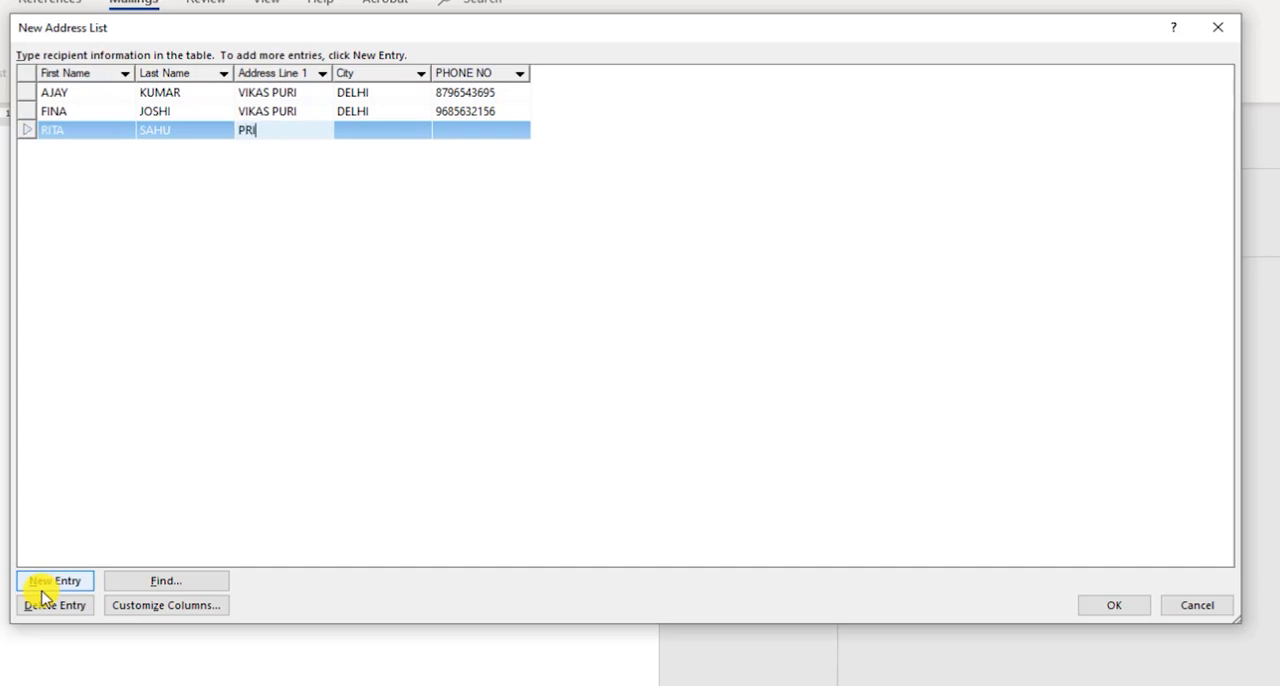
pyautogui.write('AMPURA')
pyautogui.press('Tab')
pyautogui.write('DELHI')
pyautogui.press('Tab')
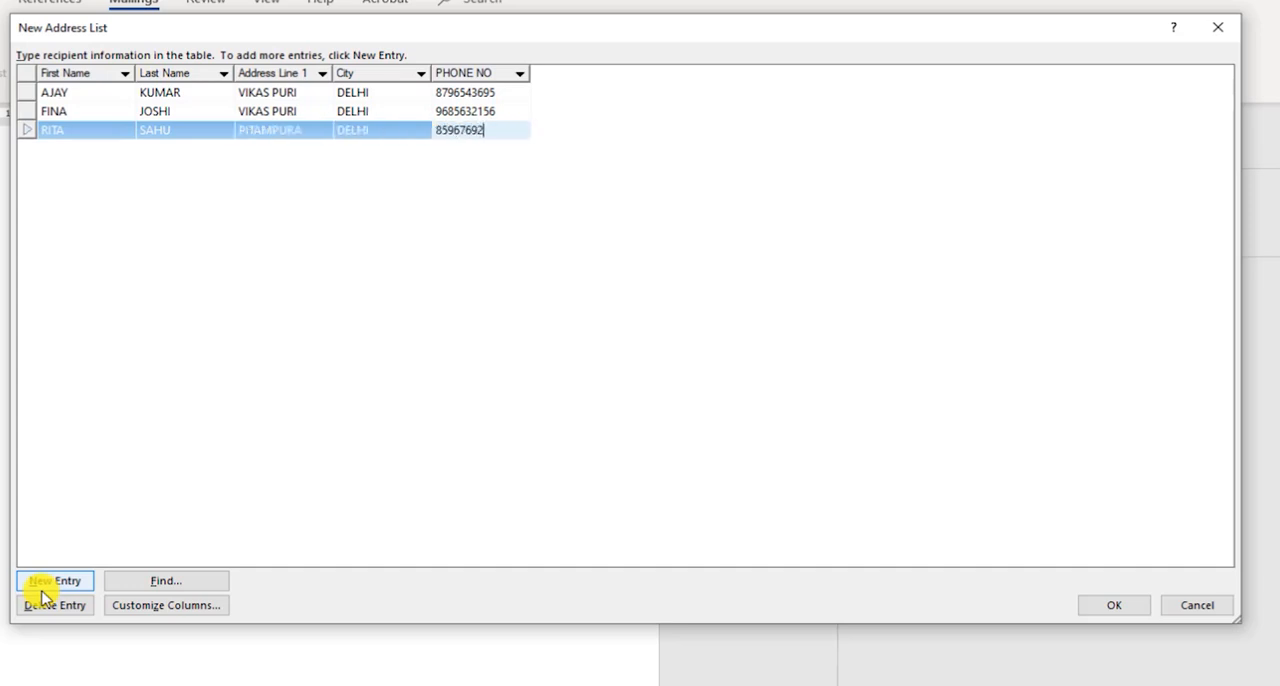
# - Add a fourth entry containing the recipient's full name, address line, city and phone number
pyautogui.click(42, 589)
pyautogui.press('Tab')
pyautogui.press('Tab')
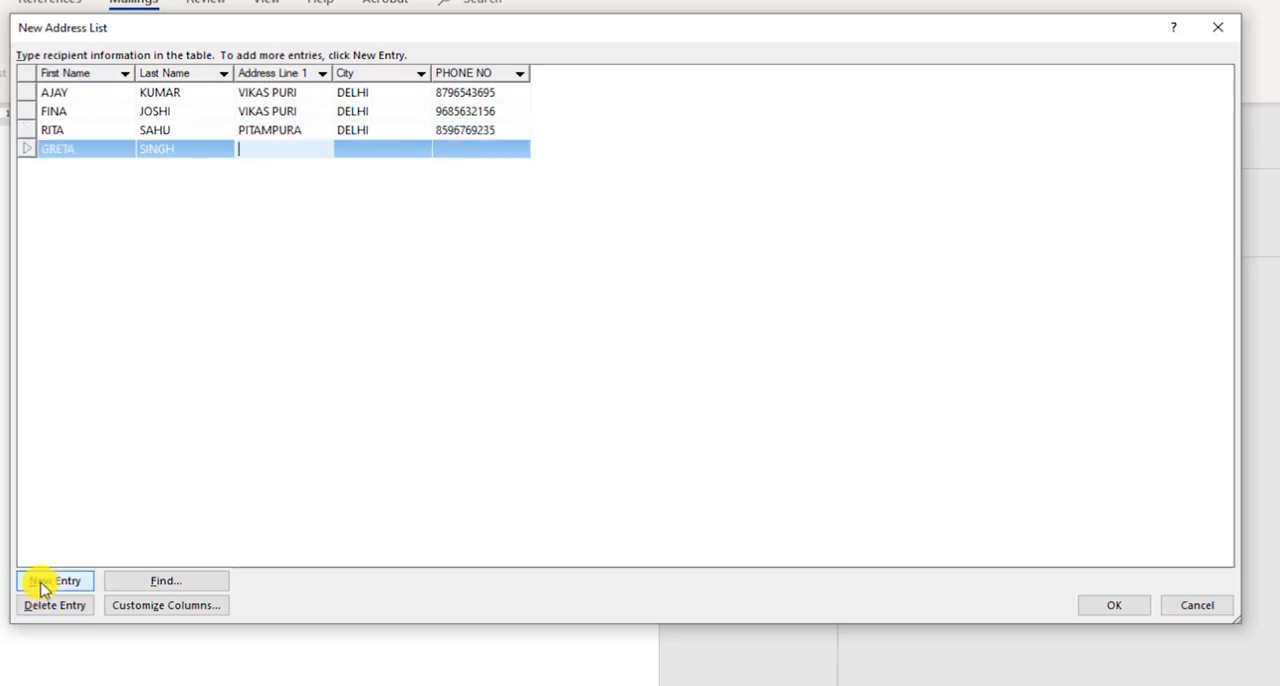
pyautogui.write('ROHINI')
pyautogui.press('Tab')
pyautogui.write('DELHI')
pyautogui.press('Tab')
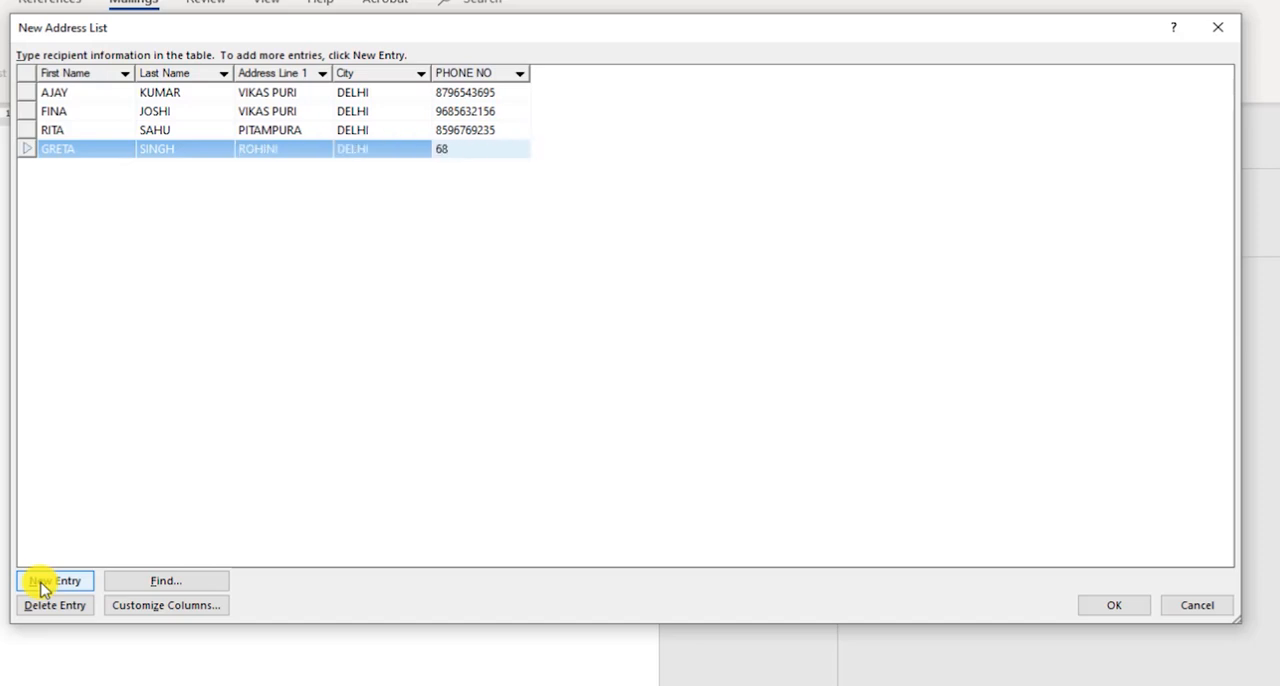
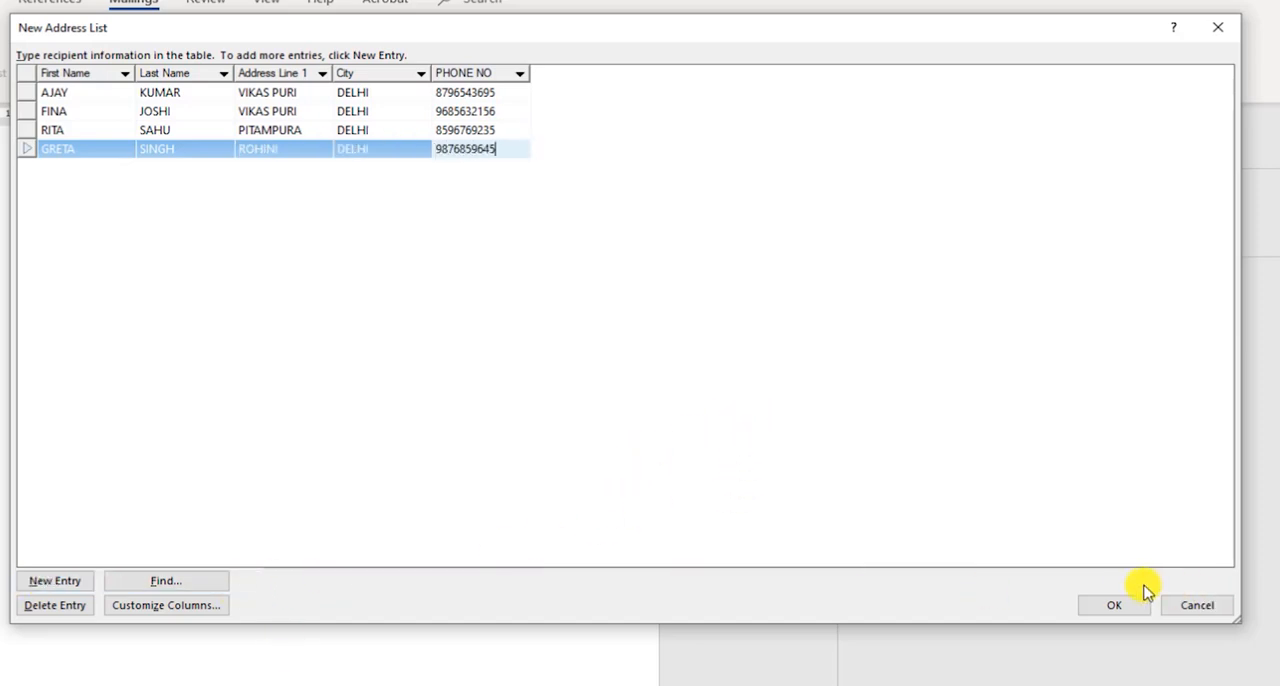
# - Finish the address list and save it as FRIEND LIST in the My Data Sources folder
pyautogui.click(1118, 605)
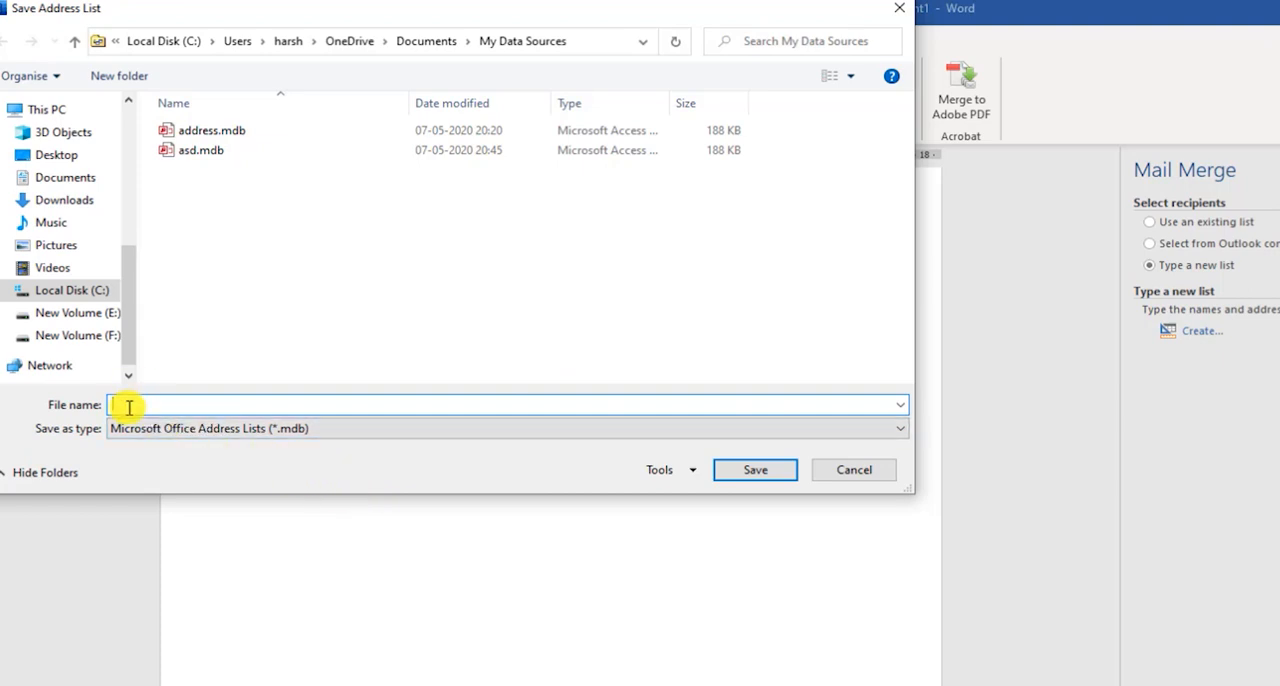
pyautogui.write('FRIEND LIST')
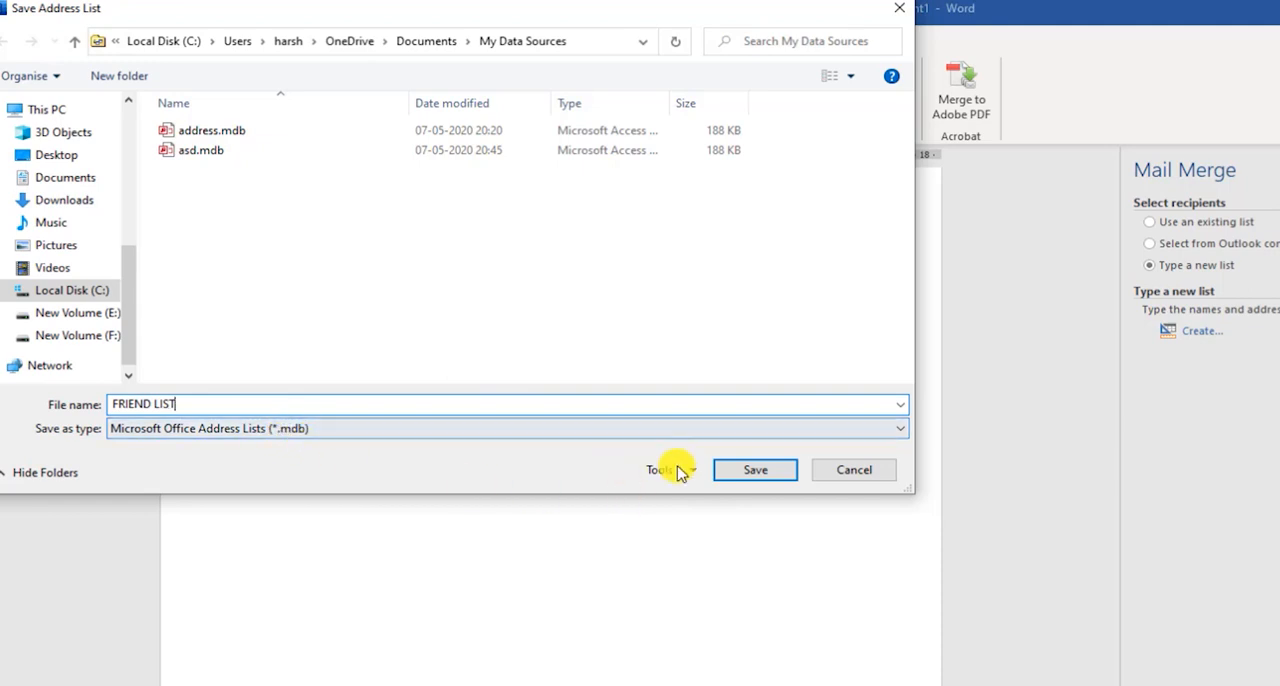
pyautogui.click(752, 472)
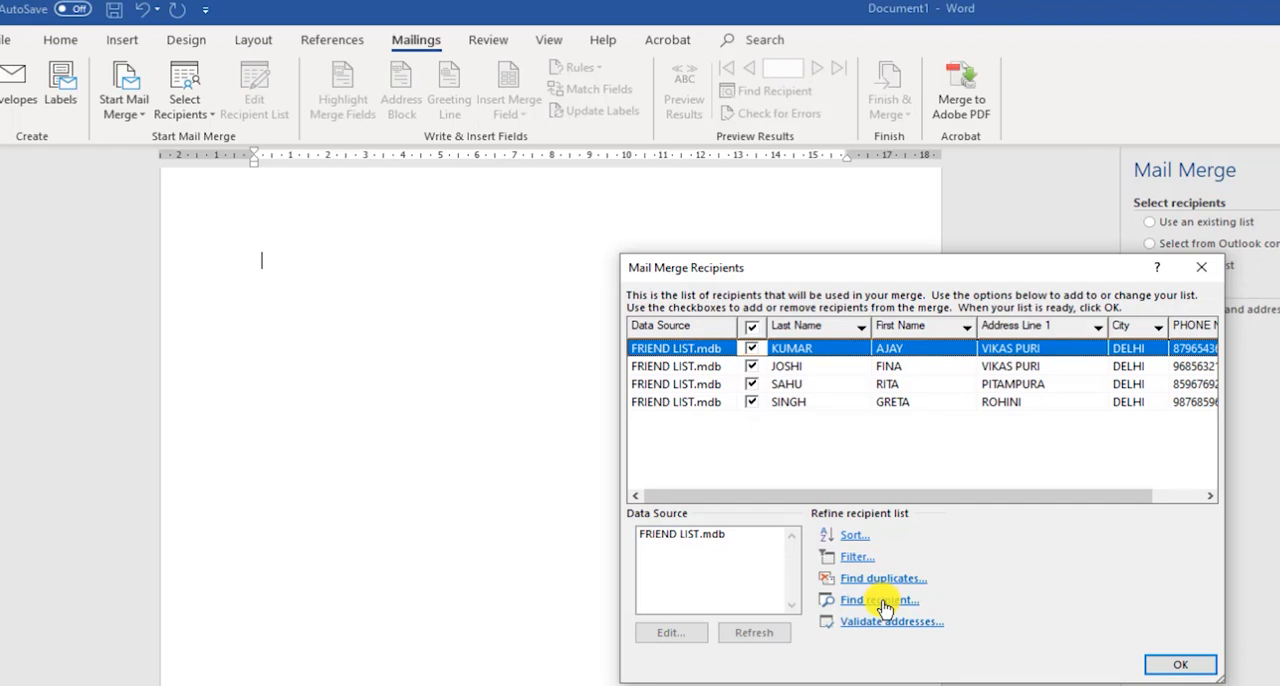
# - Accept all merge recipients, advance the wizard to writing the letter, and widen the Mail Merge pane
pyautogui.click(1178, 666)
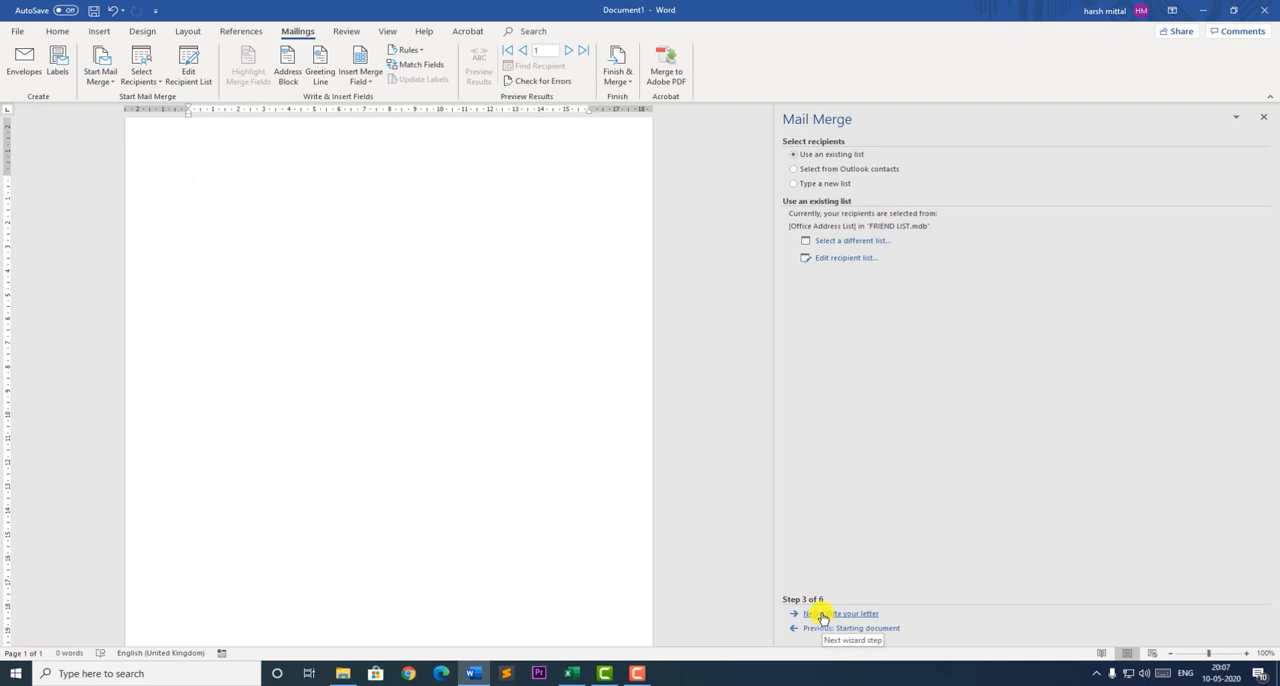
pyautogui.click(822, 614)
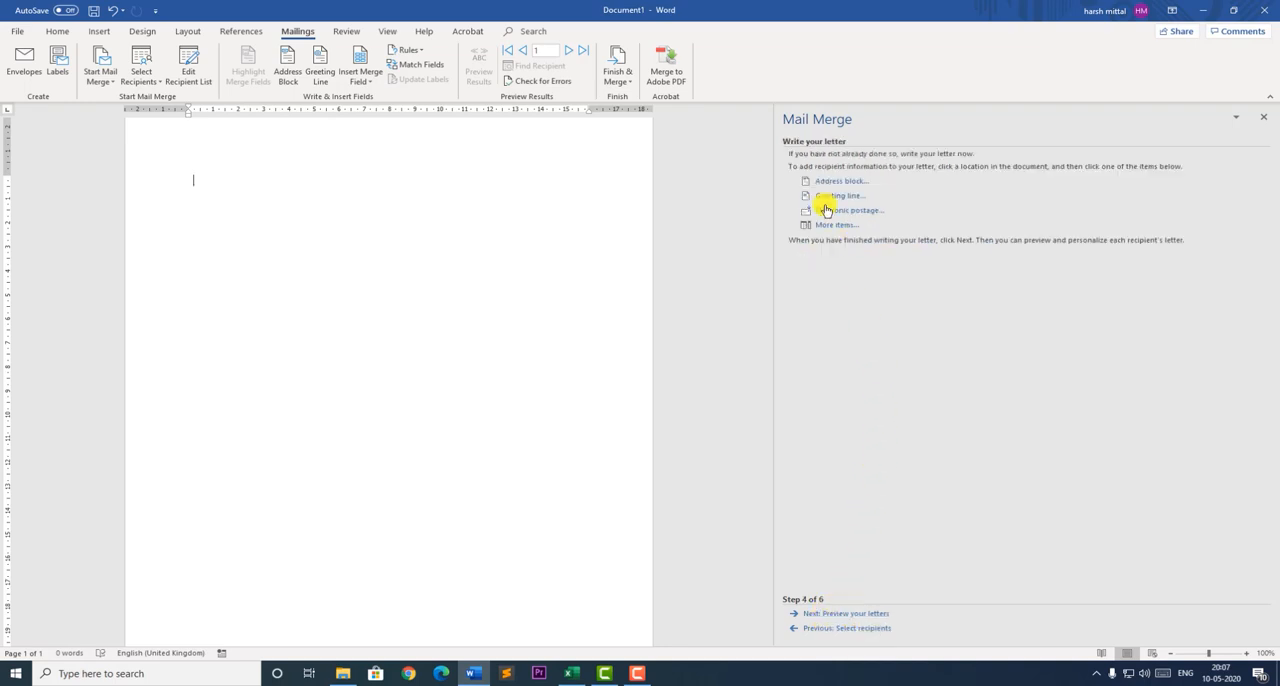
pyautogui.moveTo(775, 150); pyautogui.dragTo(668, 162)
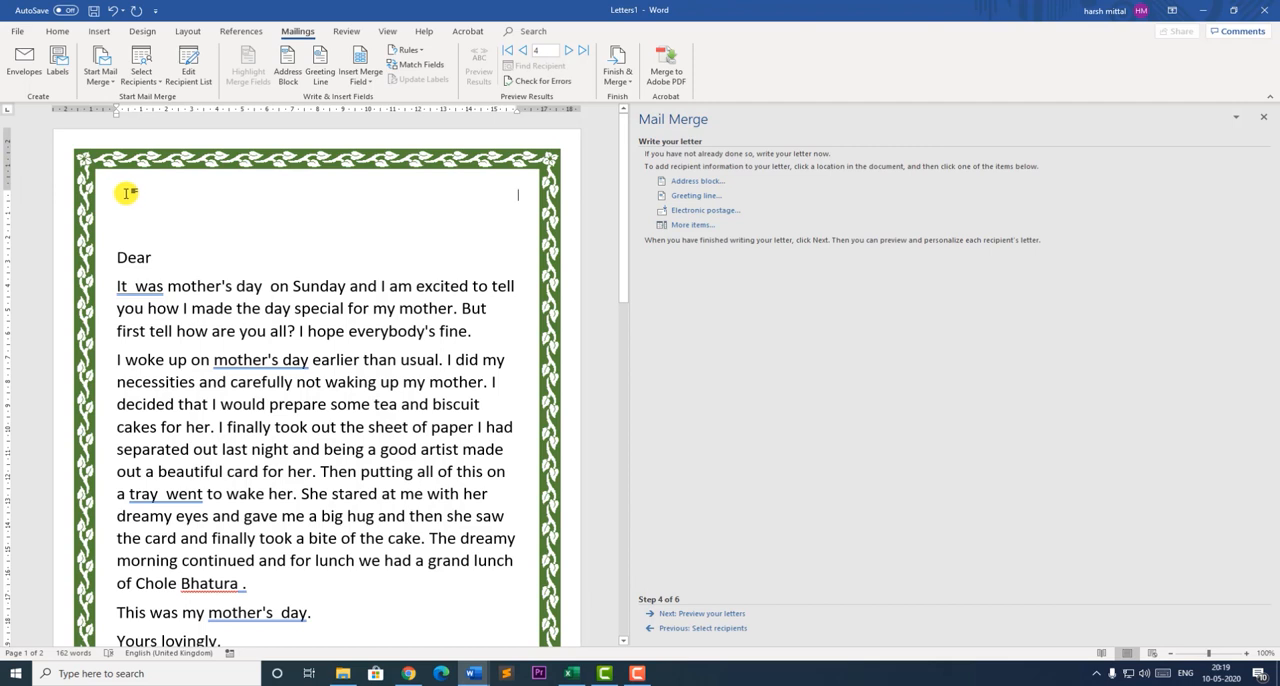
# - Left-align the empty line above "Dear" and insert an address block there with the default format
pyautogui.click(60, 33)
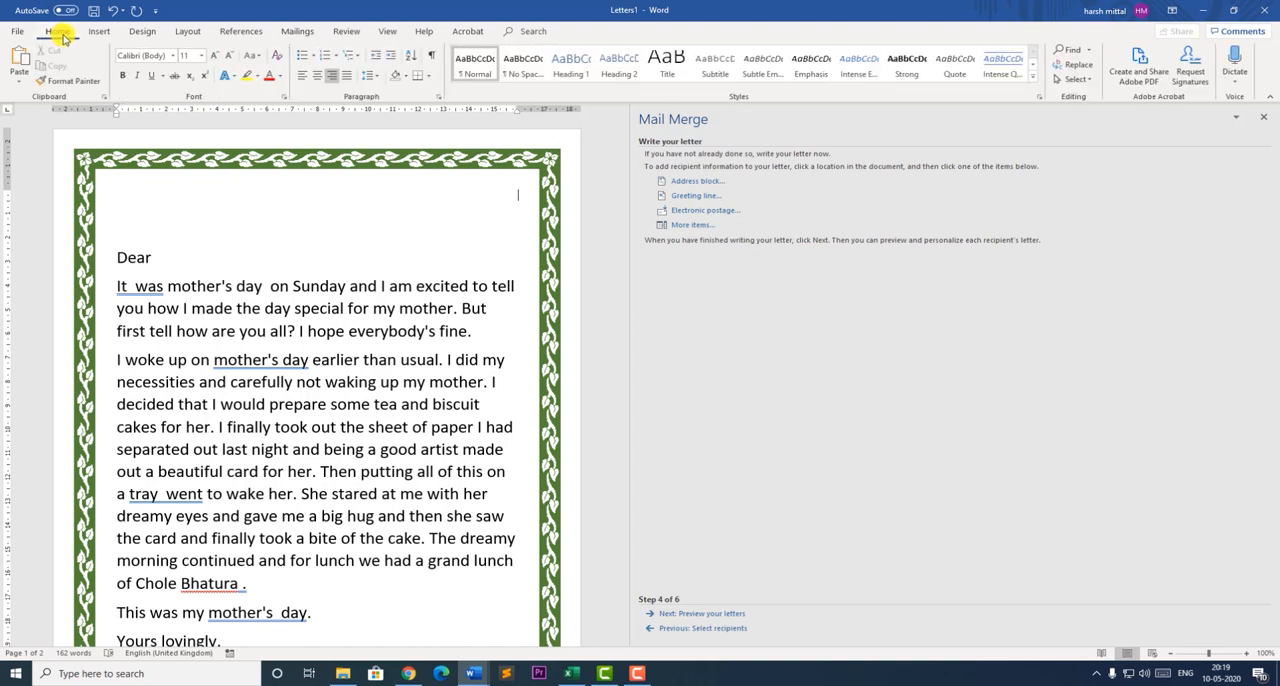
pyautogui.click(303, 77)
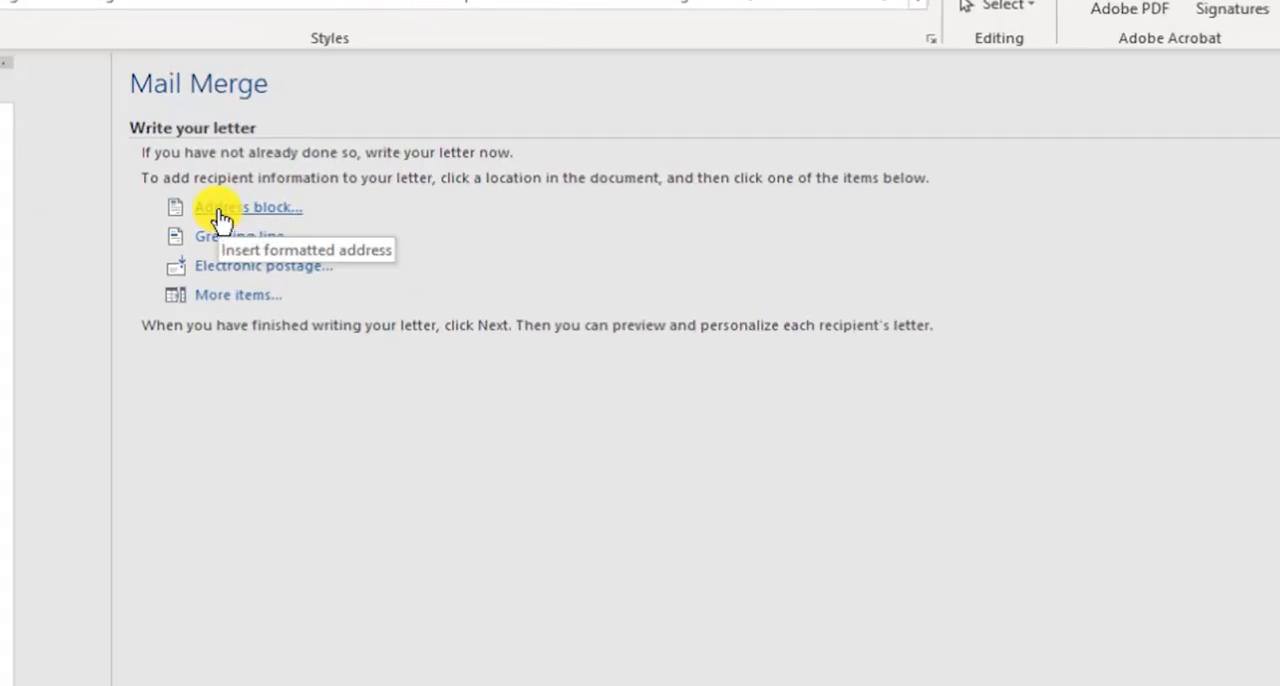
pyautogui.click(221, 219)
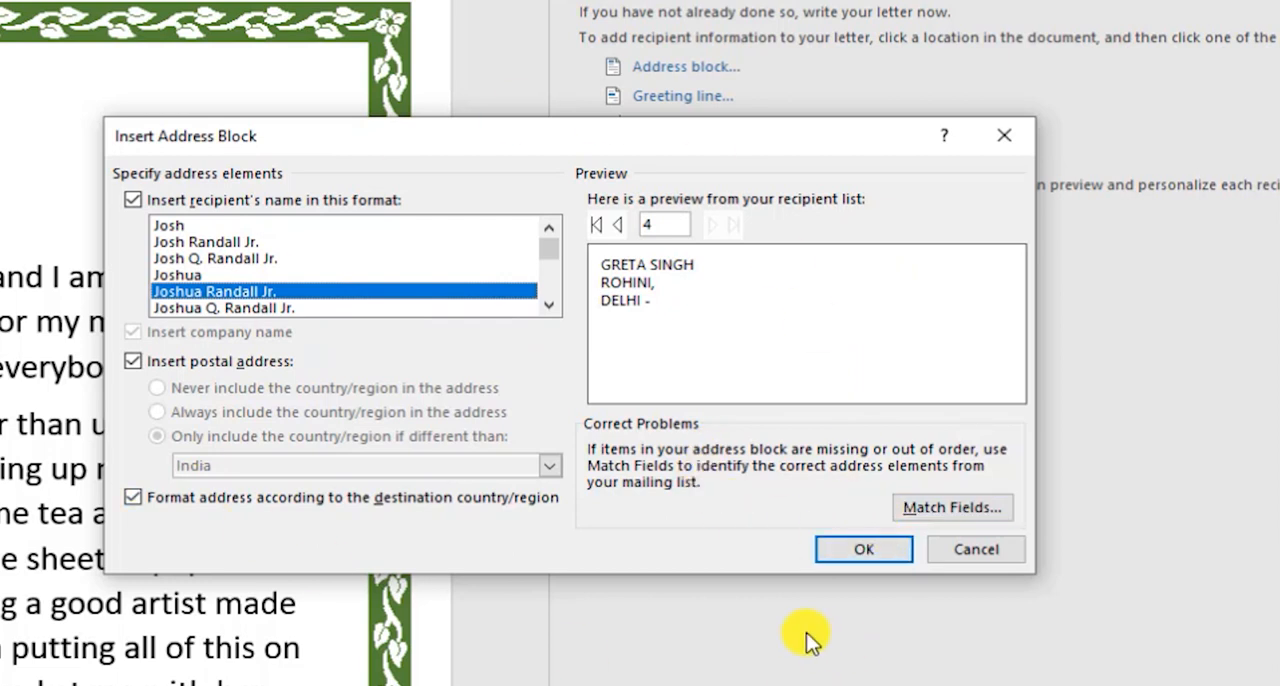
pyautogui.click(856, 540)
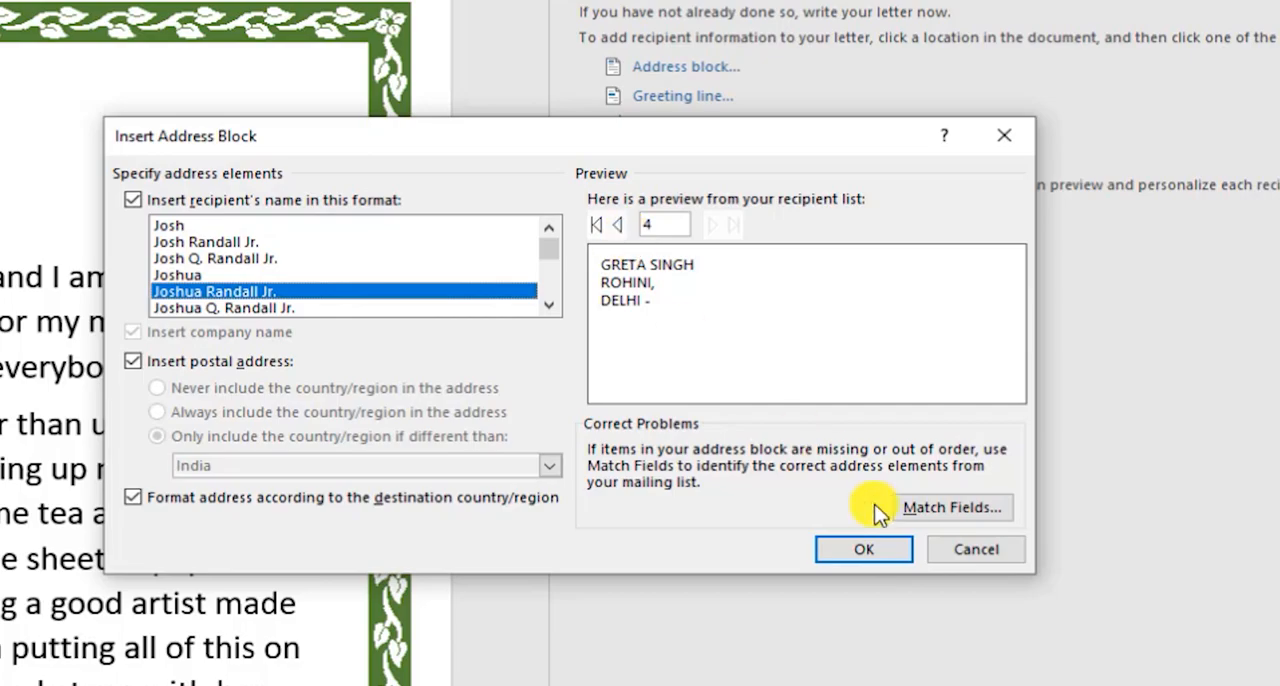
pyautogui.click(868, 550)
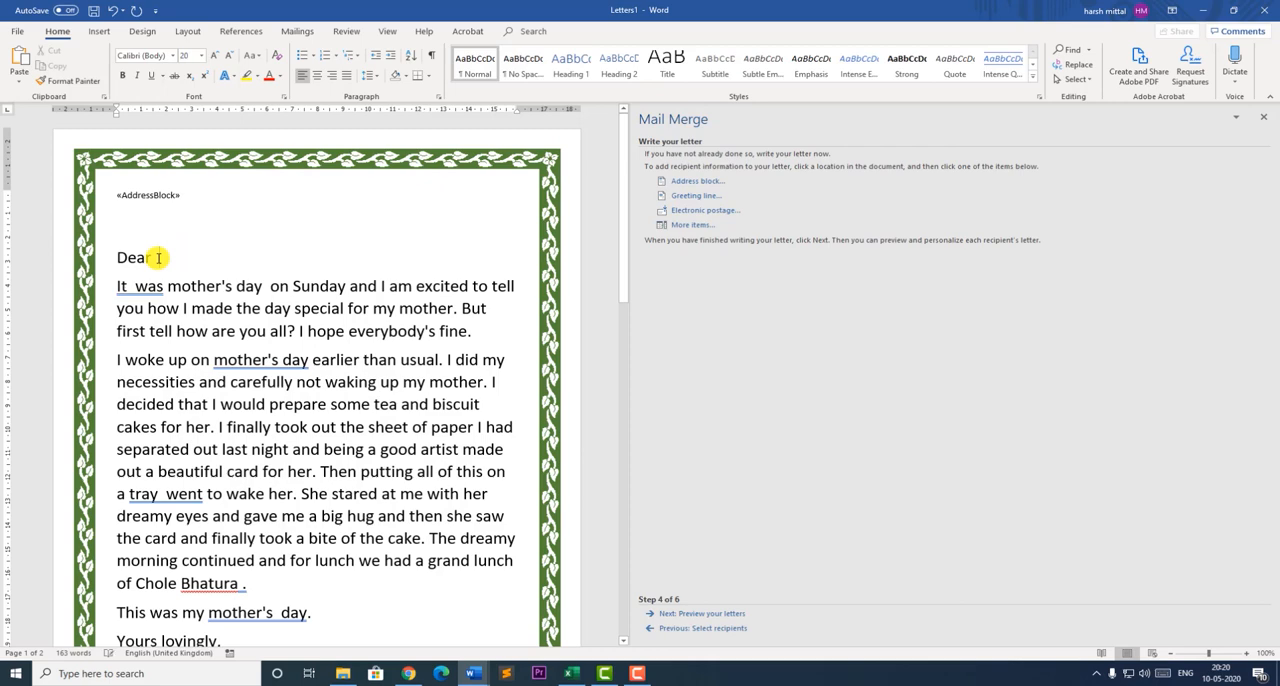
# - Insert a greeting line after "Dear" with the default format and "Dear Sir or Madam," for invalid recipient names
pyautogui.click(158, 258)
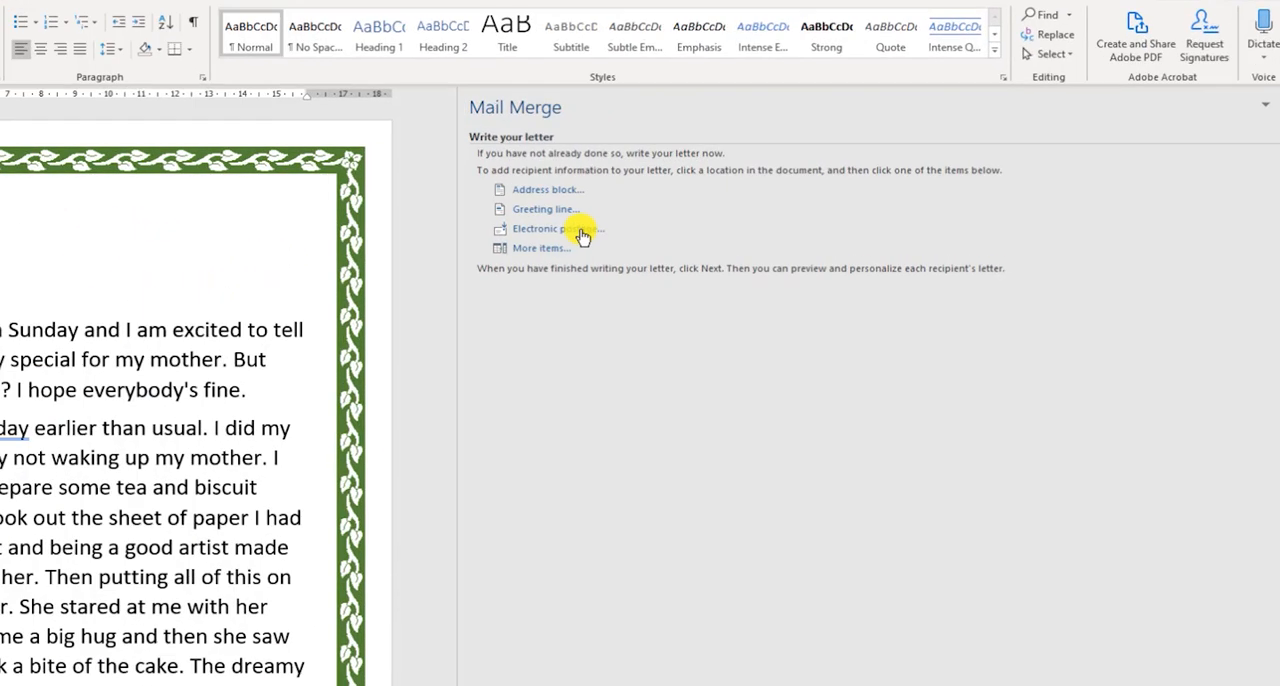
pyautogui.click(568, 210)
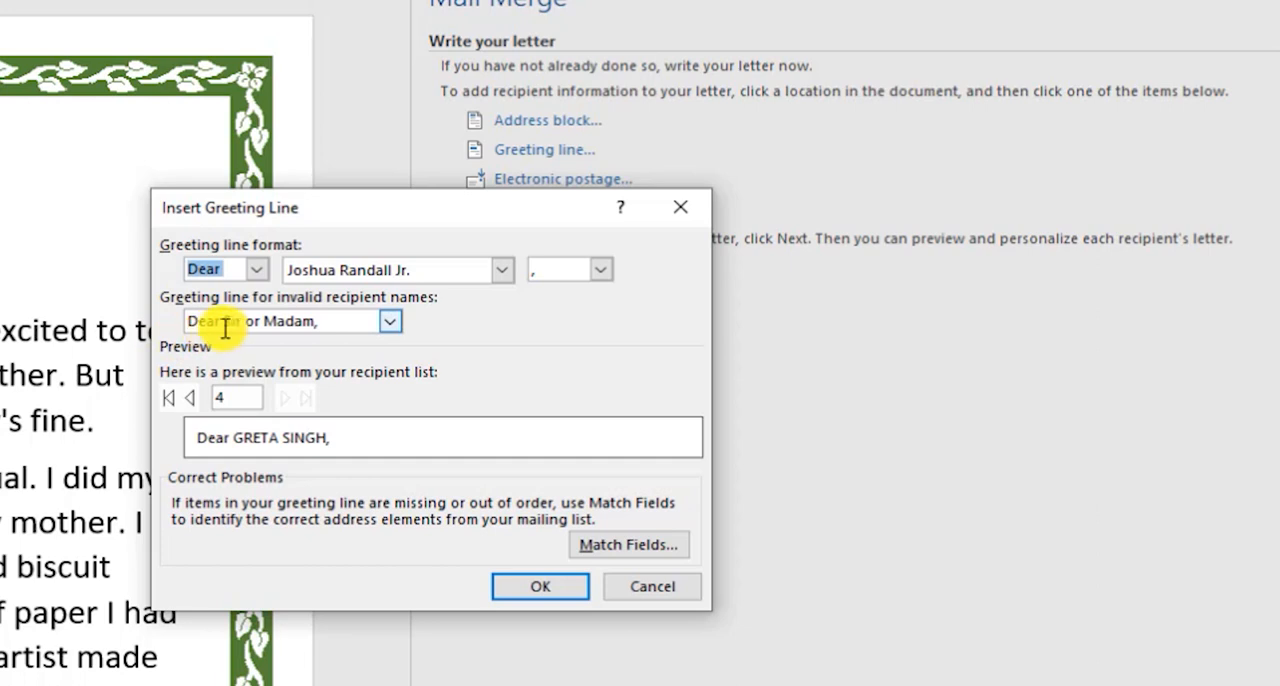
pyautogui.click(392, 321)
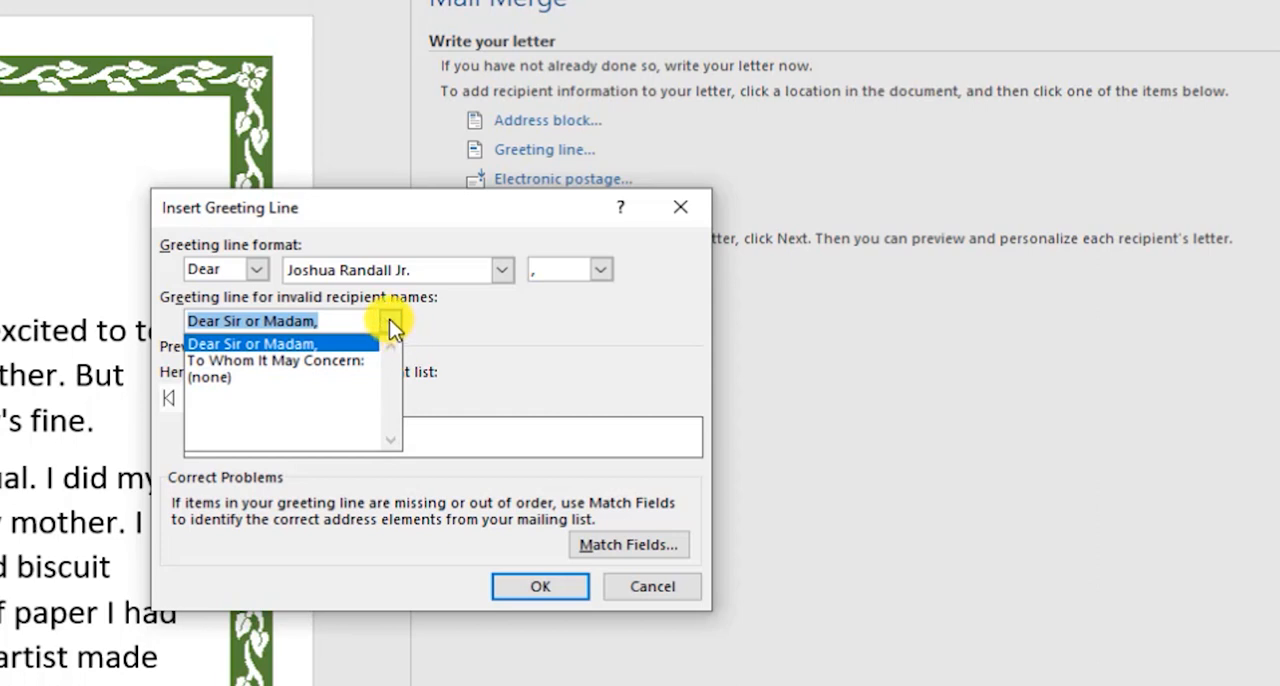
pyautogui.click(391, 325)
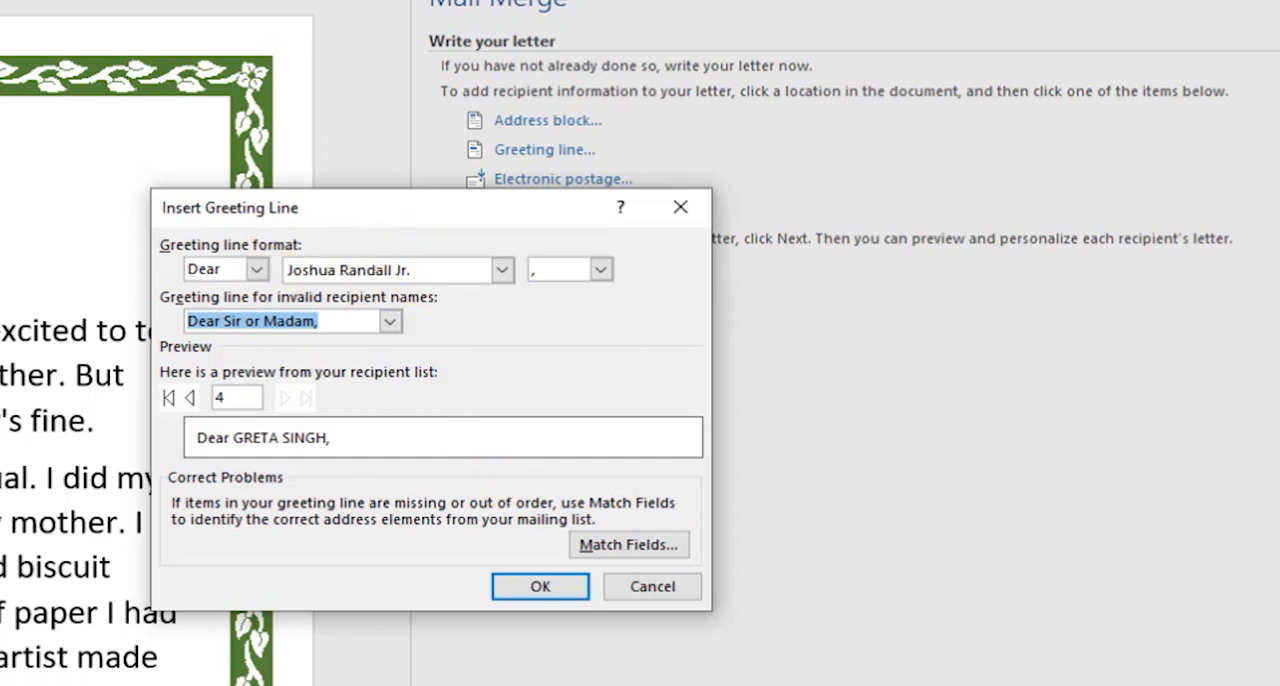
pyautogui.click(566, 591)
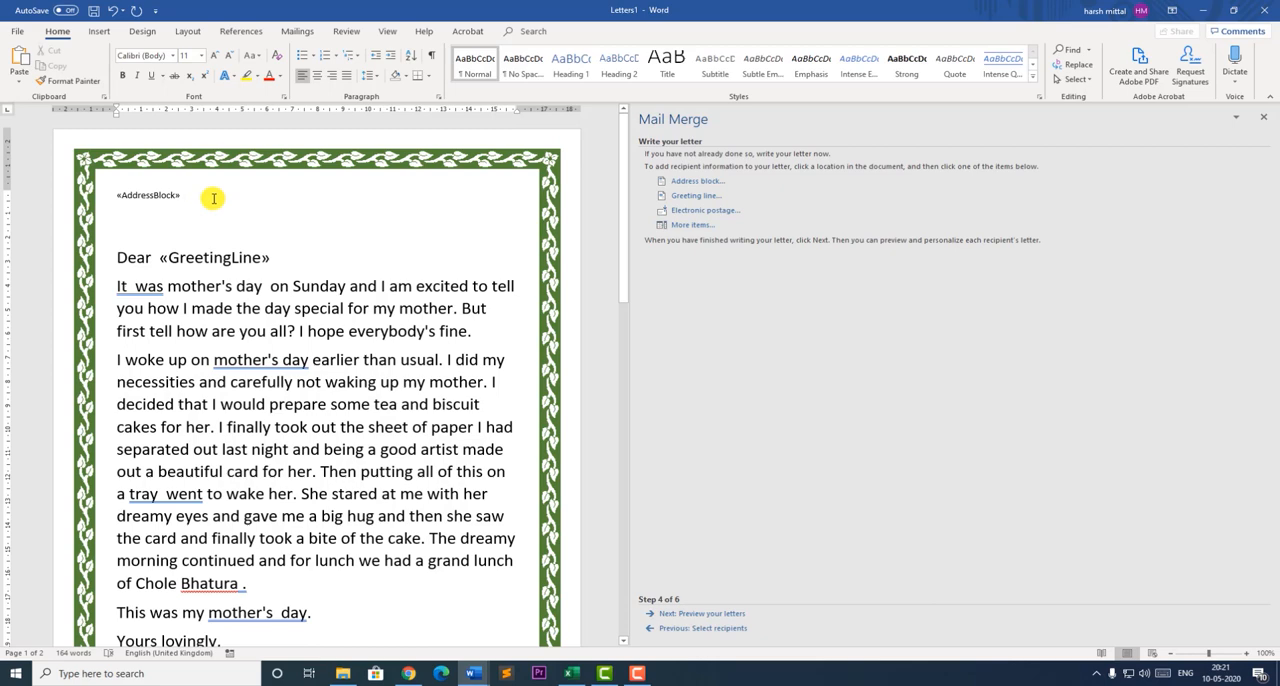
# - Insert the PHONE NO database field on its own line below the address at the beginning of the letter
pyautogui.press('Return')
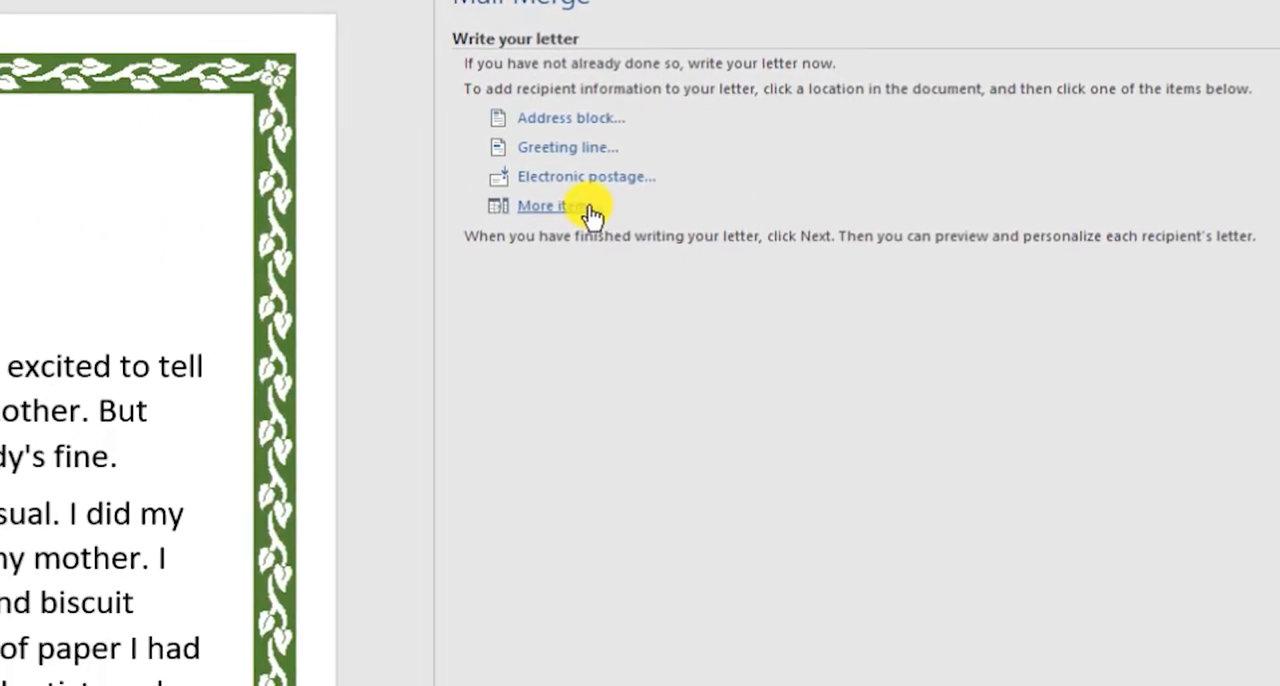
pyautogui.click(706, 225)
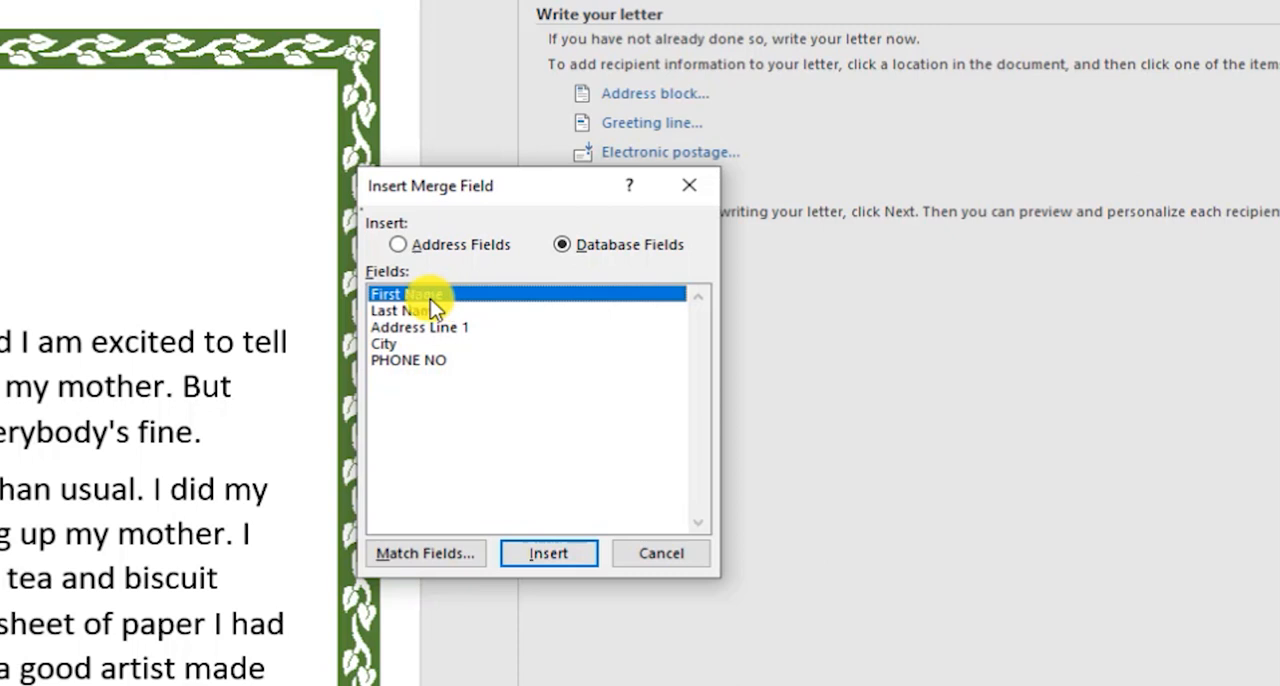
pyautogui.click(424, 362)
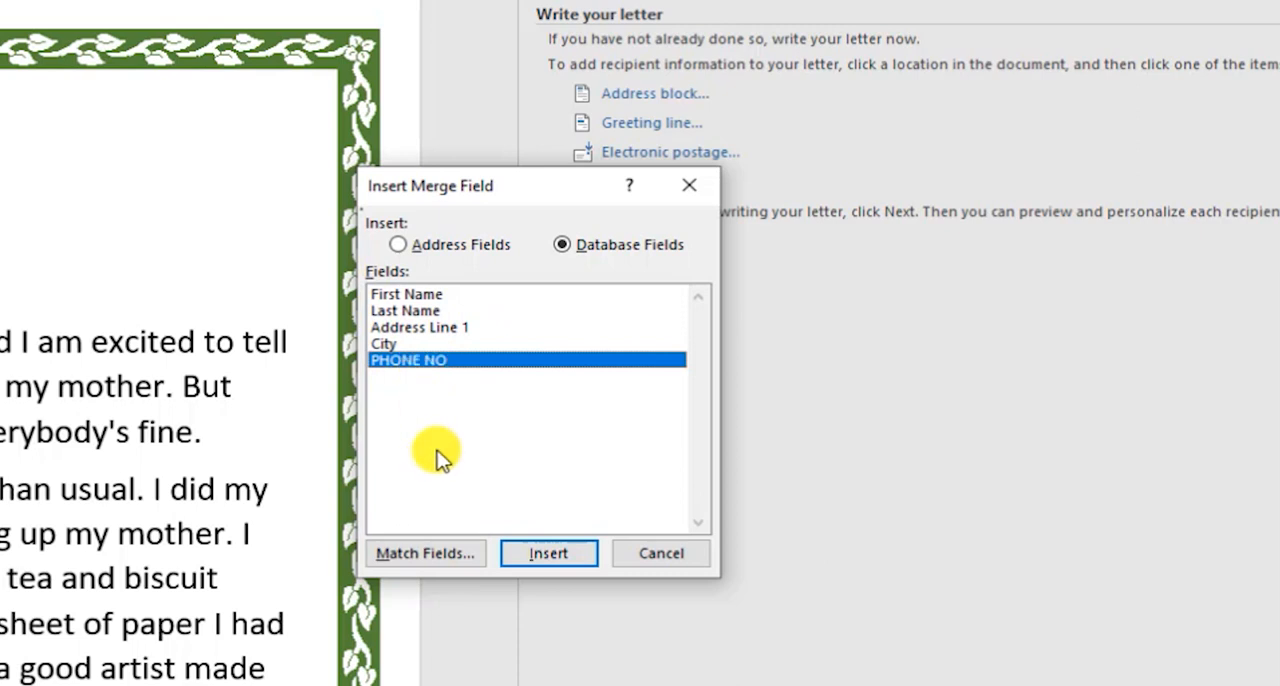
pyautogui.click(549, 553)
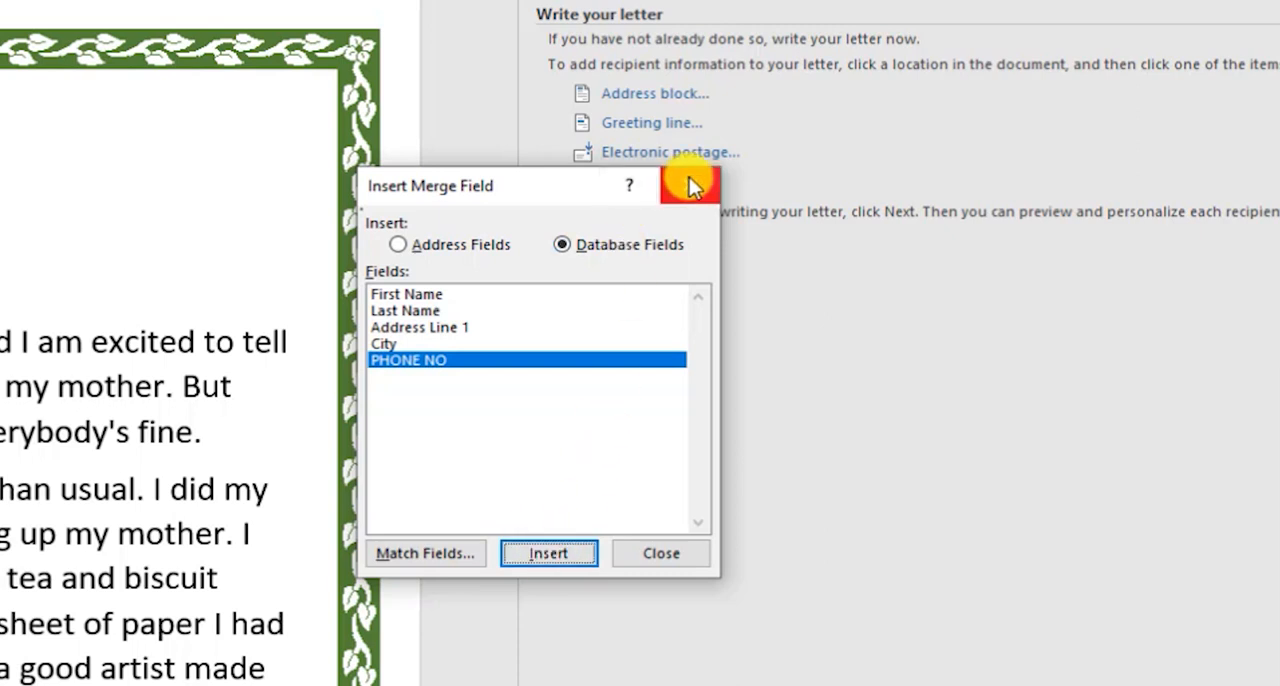
pyautogui.click(670, 555)
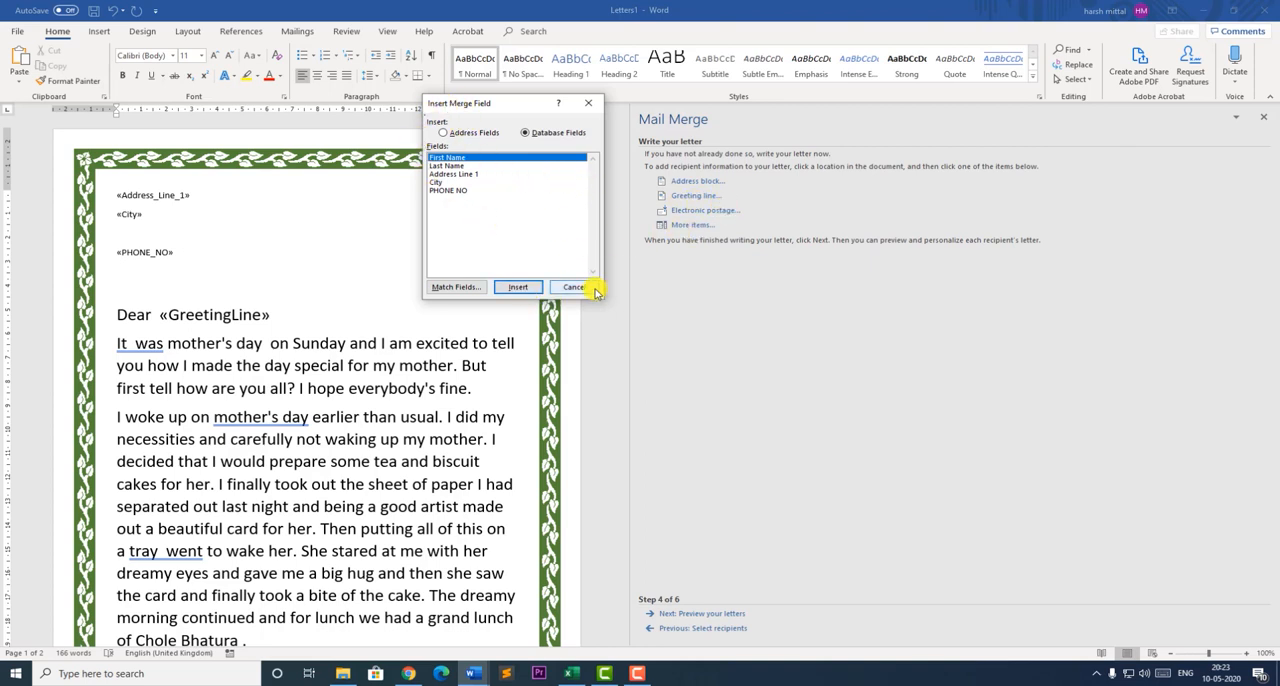
pyautogui.click(589, 102)
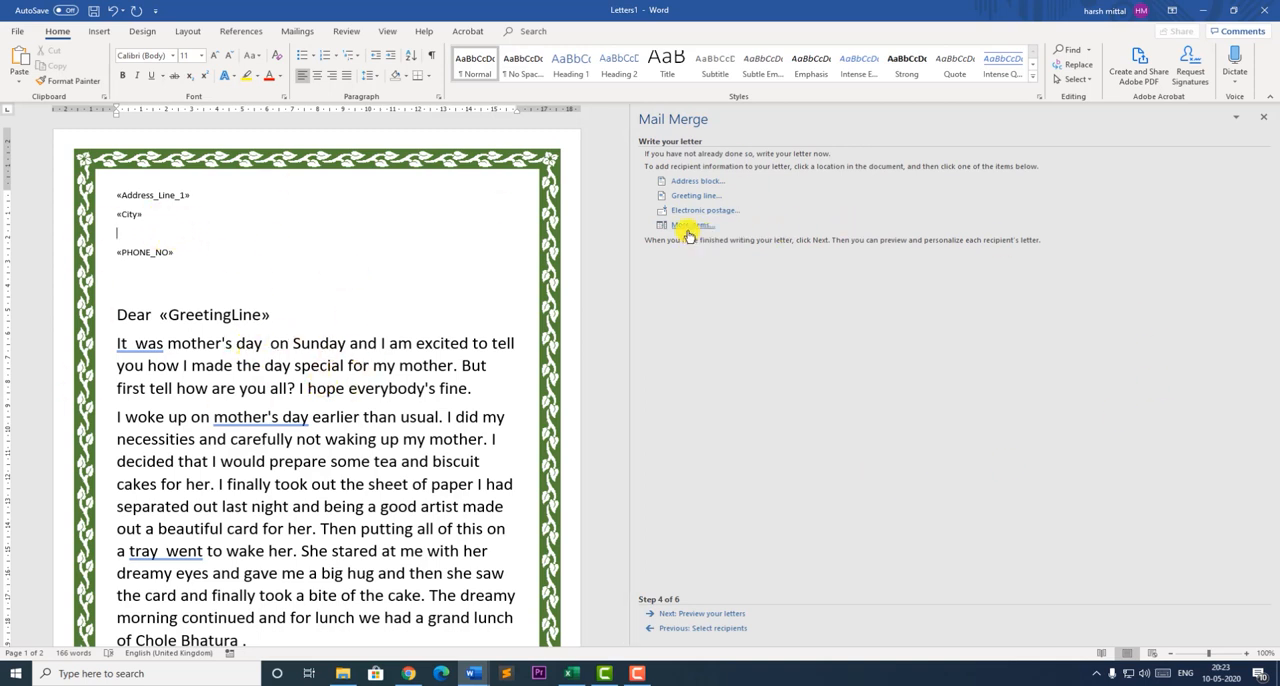
pyautogui.click(145, 222)
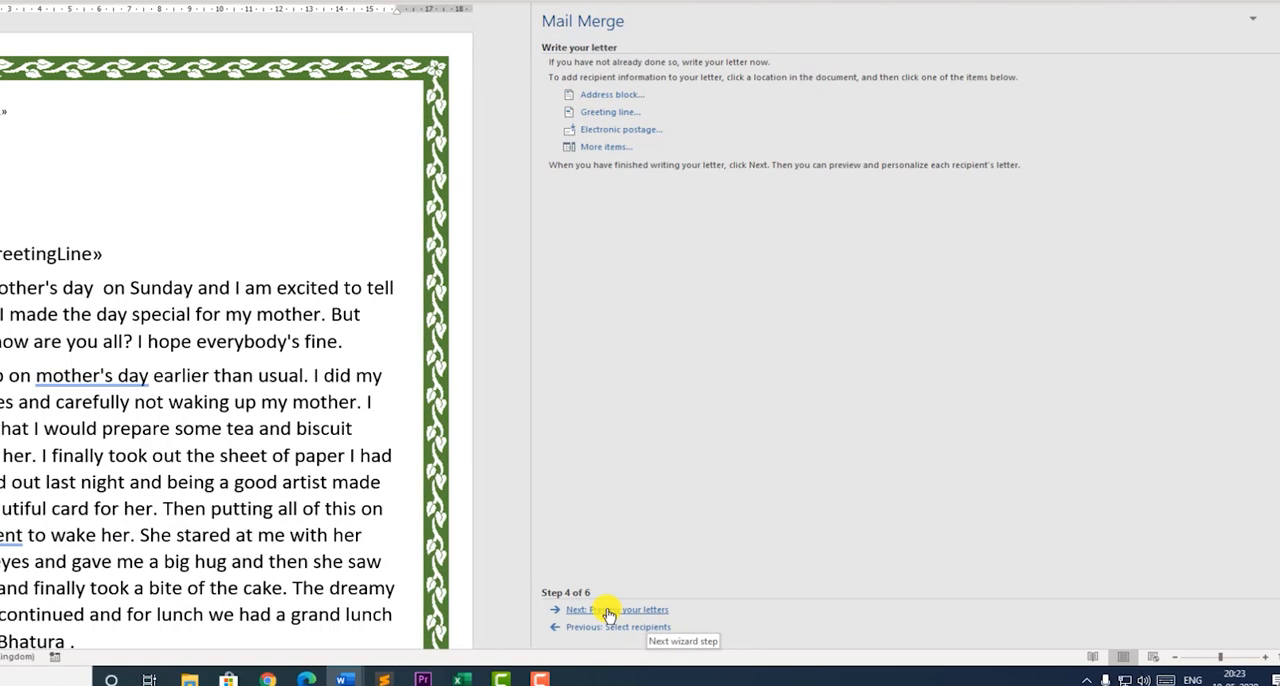
# - Advance the wizard to previewing the letters and delete the duplicate "Dear" before the greeting line
pyautogui.click(695, 617)
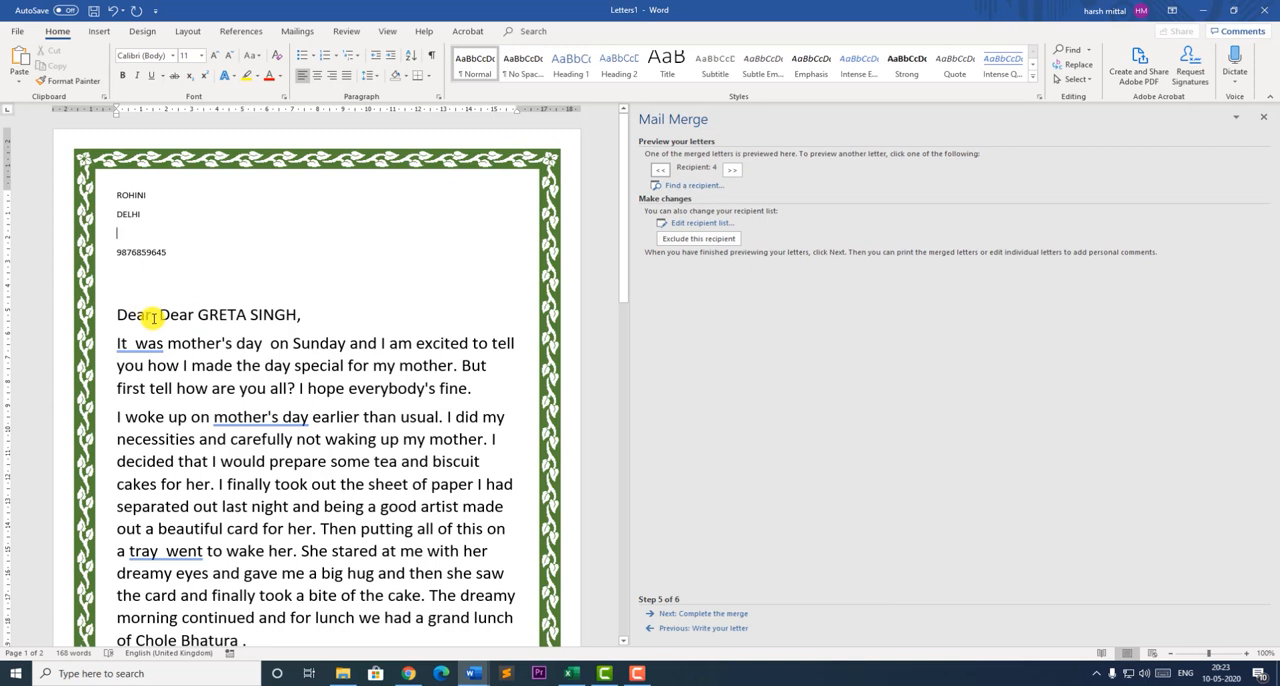
pyautogui.click(153, 314)
pyautogui.press('BackSpace')
pyautogui.press('BackSpace')
pyautogui.press('BackSpace')
pyautogui.press('BackSpace')
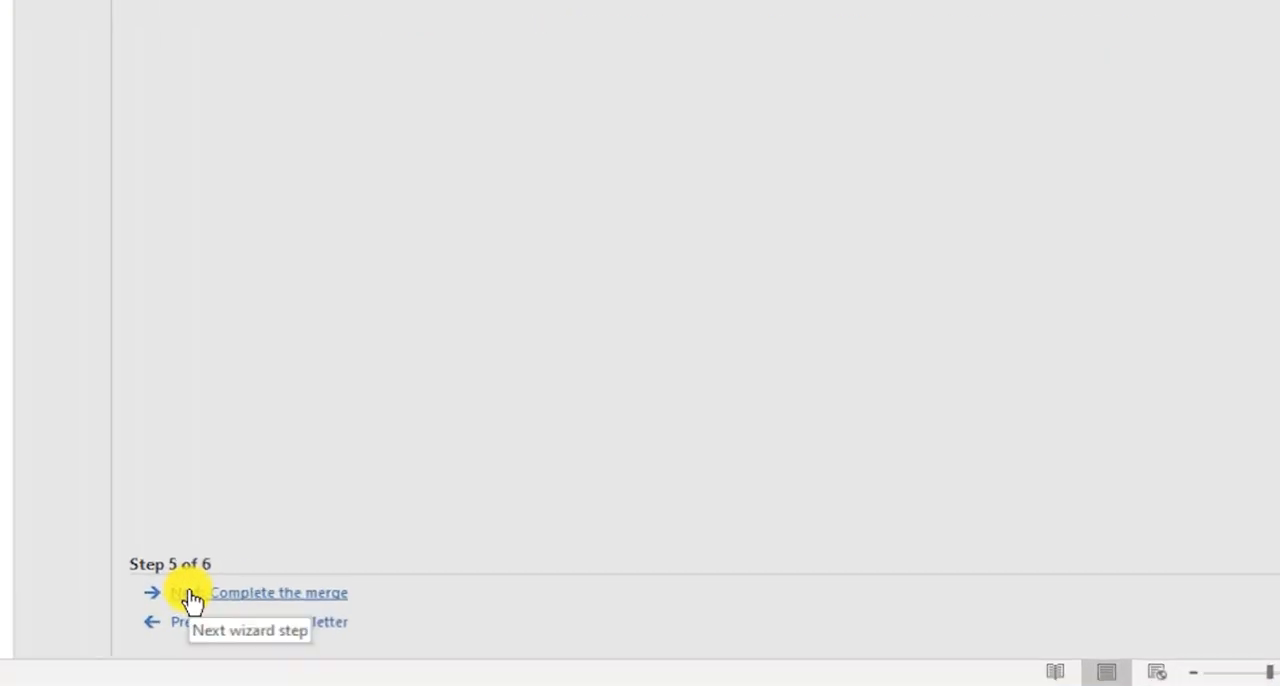
# - Advance to completing the merge and merge all records into a new document of individual letters
pyautogui.click(193, 598)
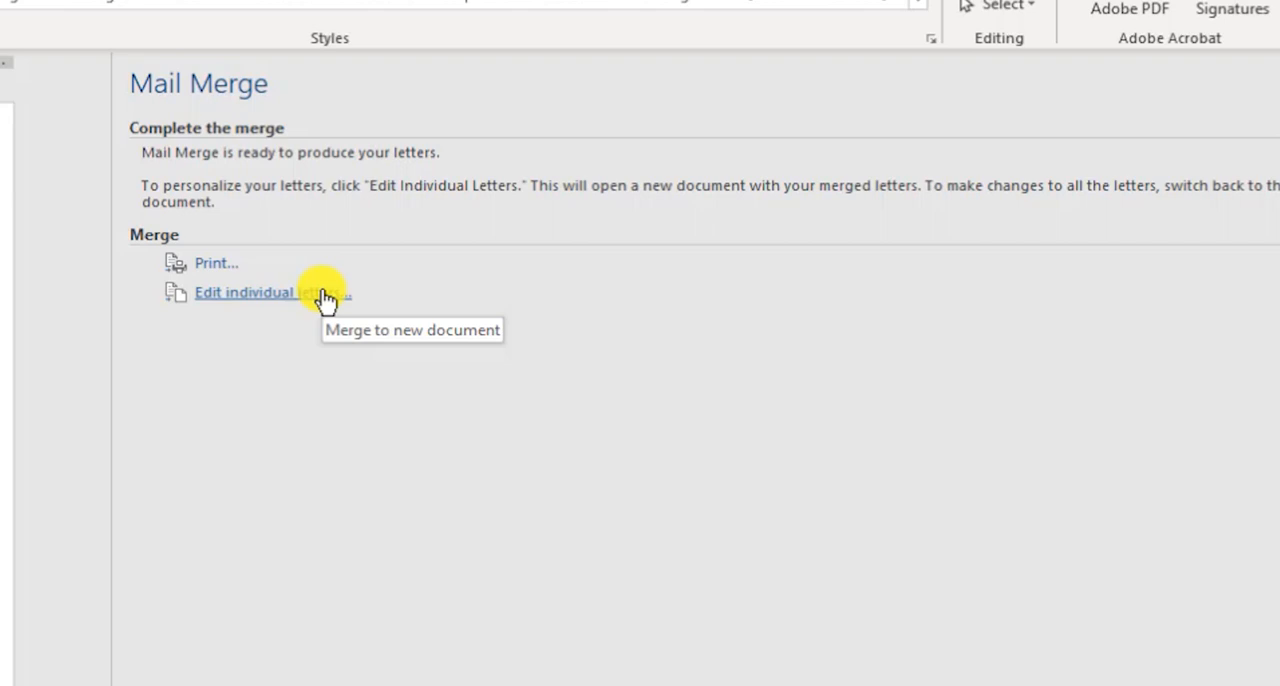
pyautogui.click(323, 297)
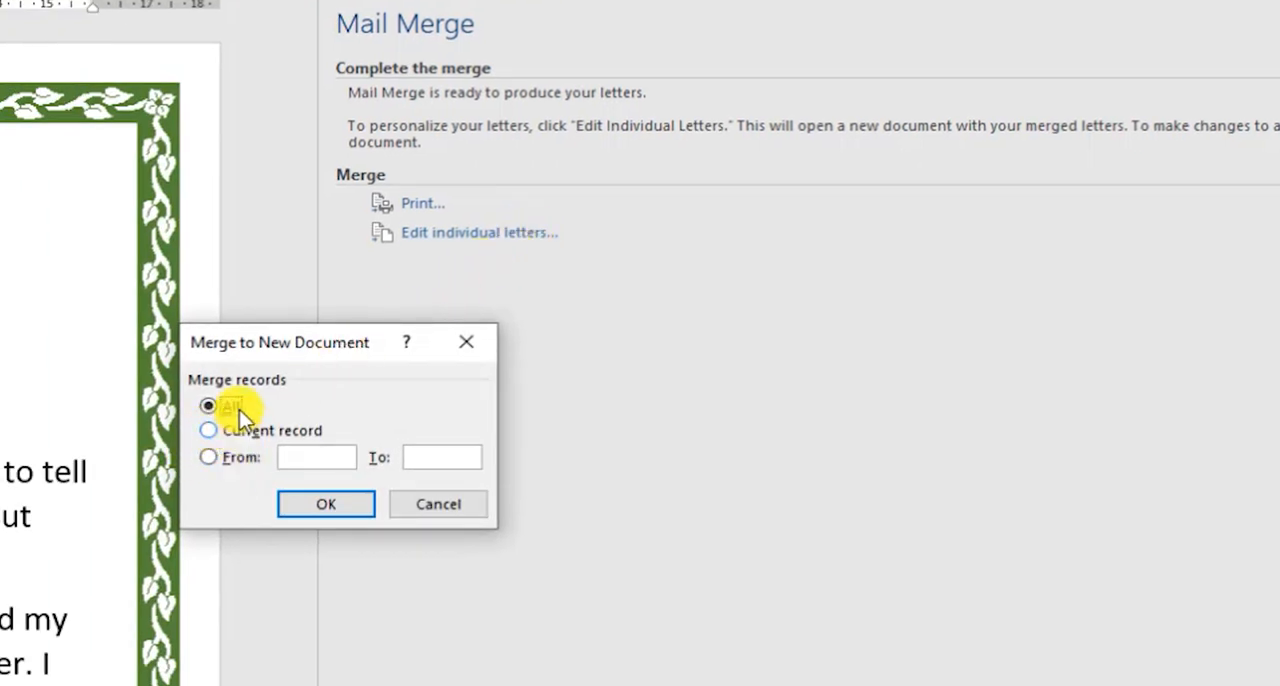
pyautogui.click(326, 505)
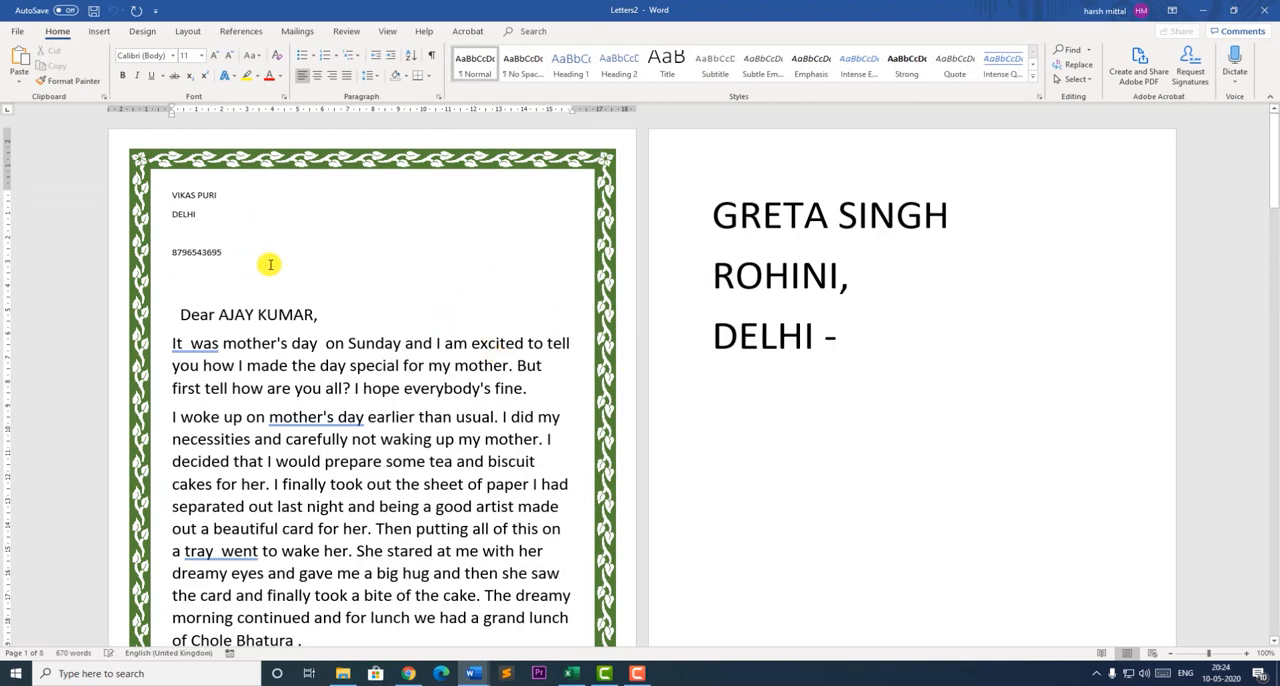
# - Review the merged letters, checking each recipient's address, phone number and greeting
pyautogui.scroll(-1, 450, 337)
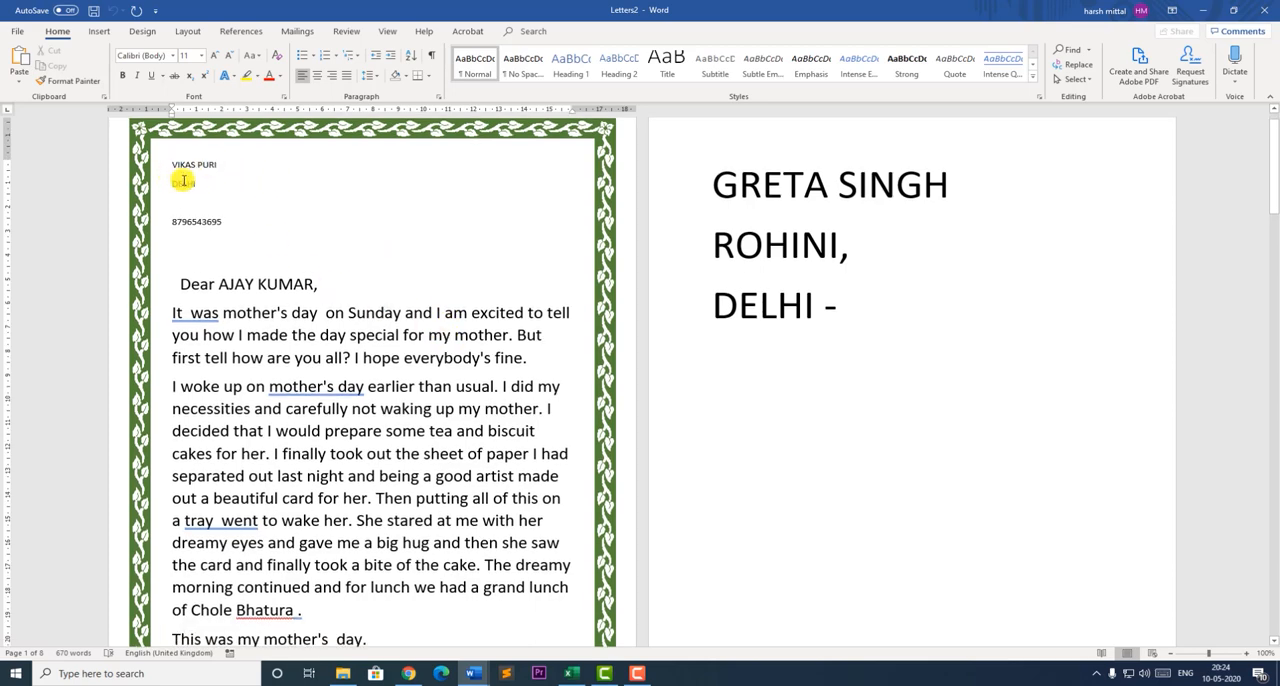
pyautogui.scroll(-1, 388, 328)
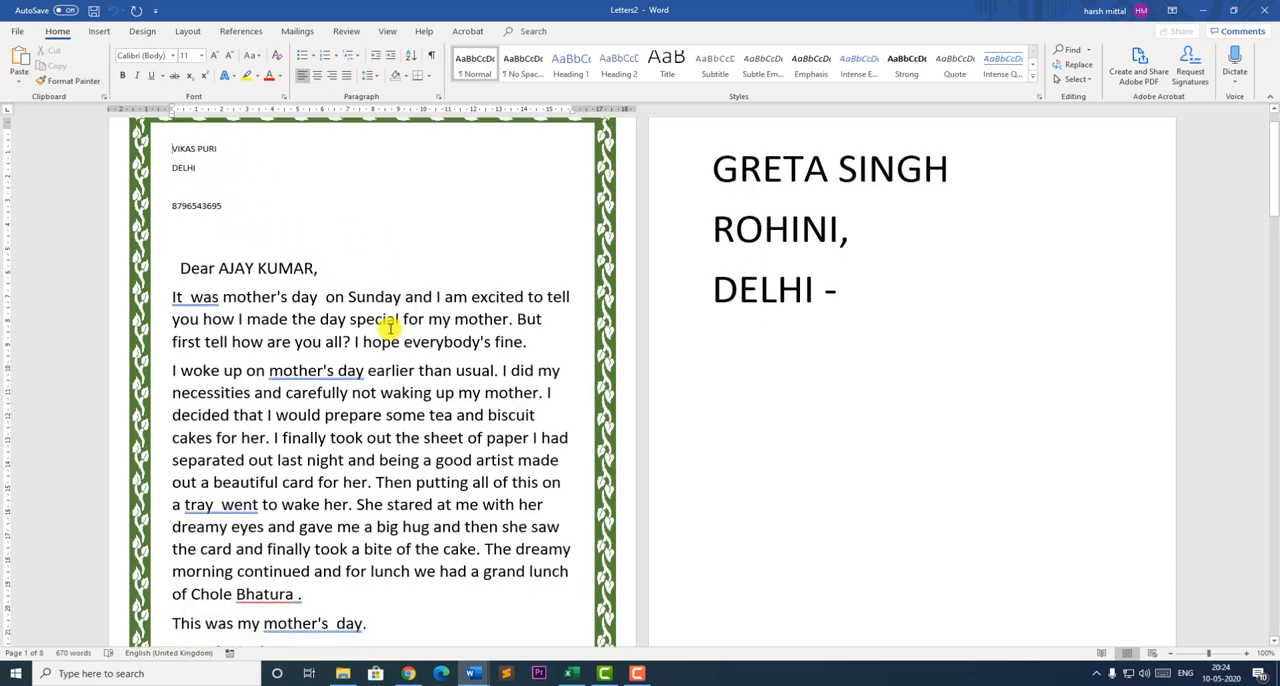
pyautogui.scroll(-6, 388, 328)
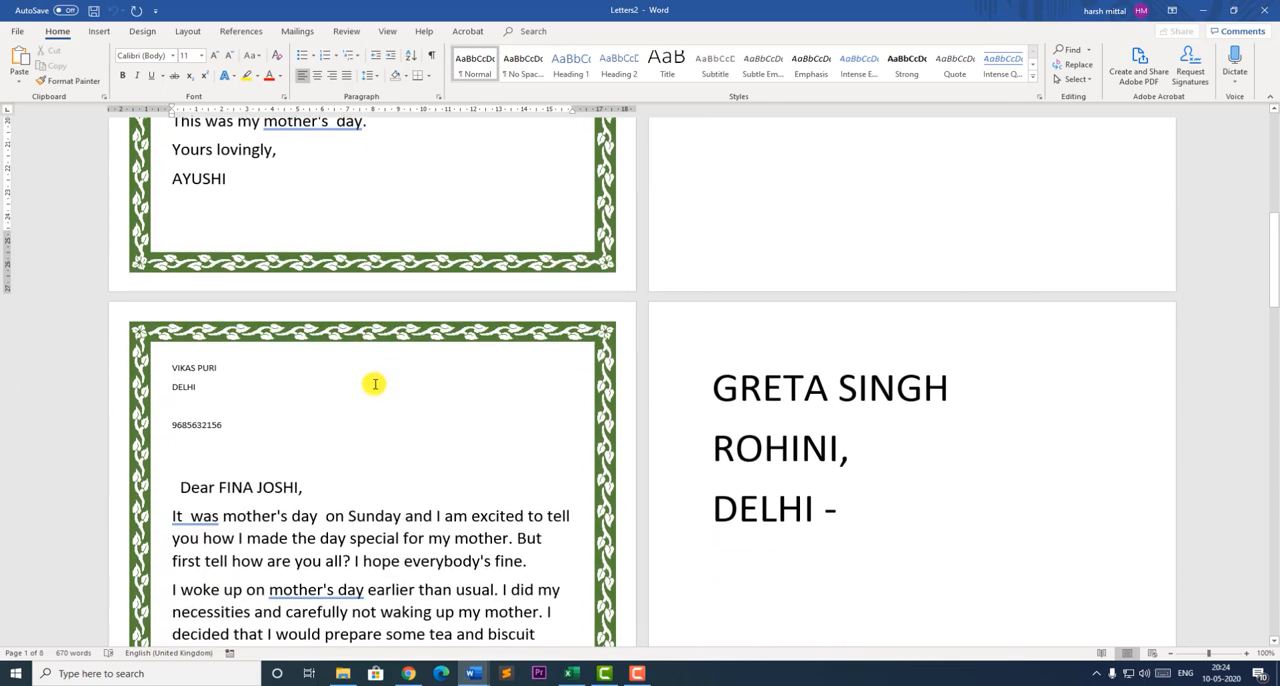
pyautogui.scroll(-3, 375, 384)
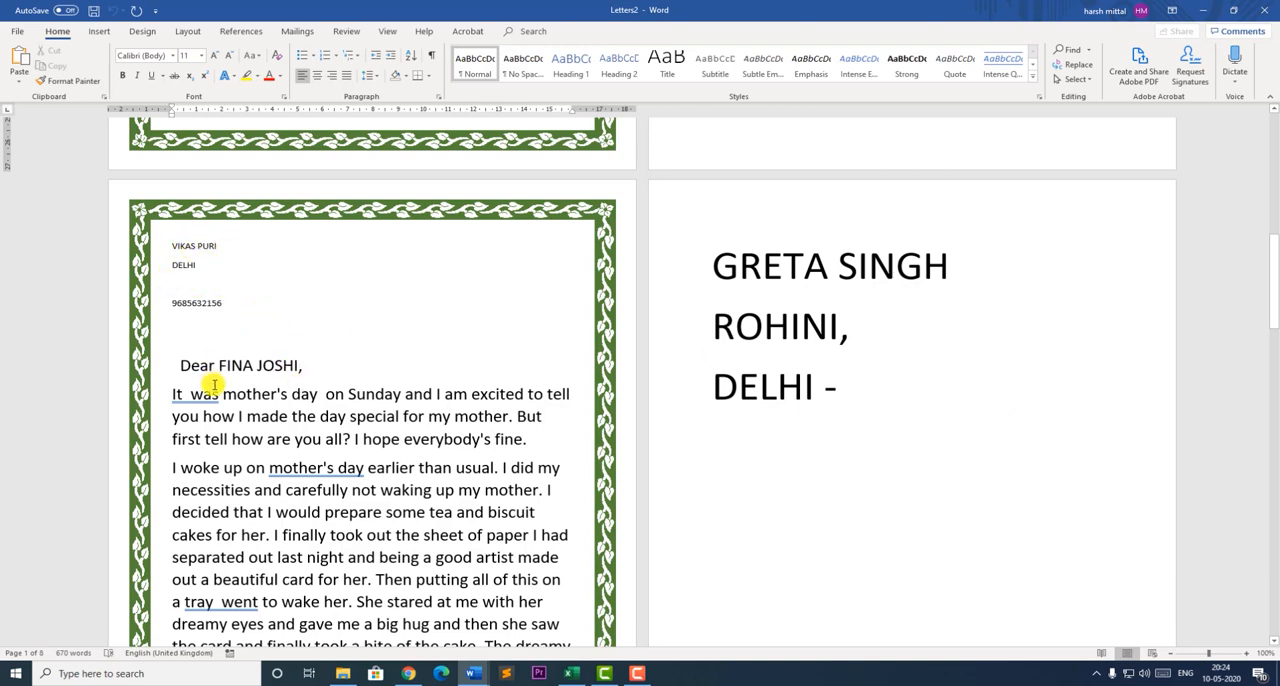
pyautogui.scroll(-4, 337, 449)
pyautogui.scroll(-5, 352, 508)
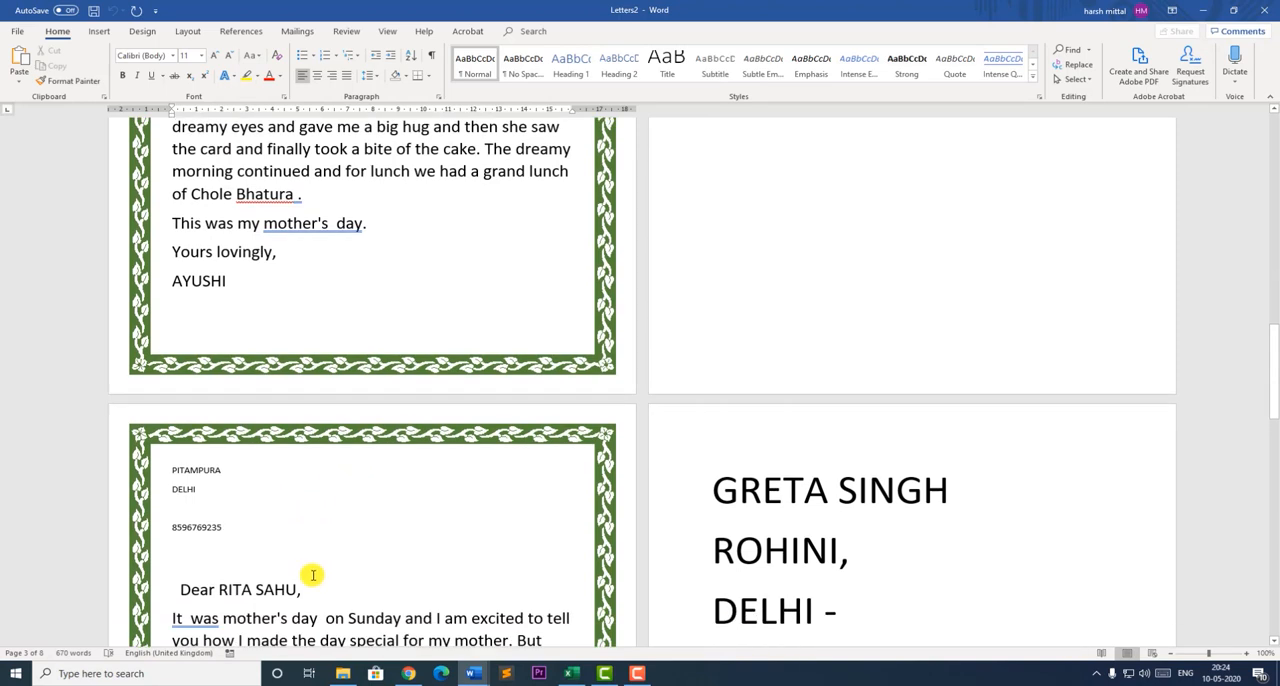
pyautogui.scroll(-2, 309, 570)
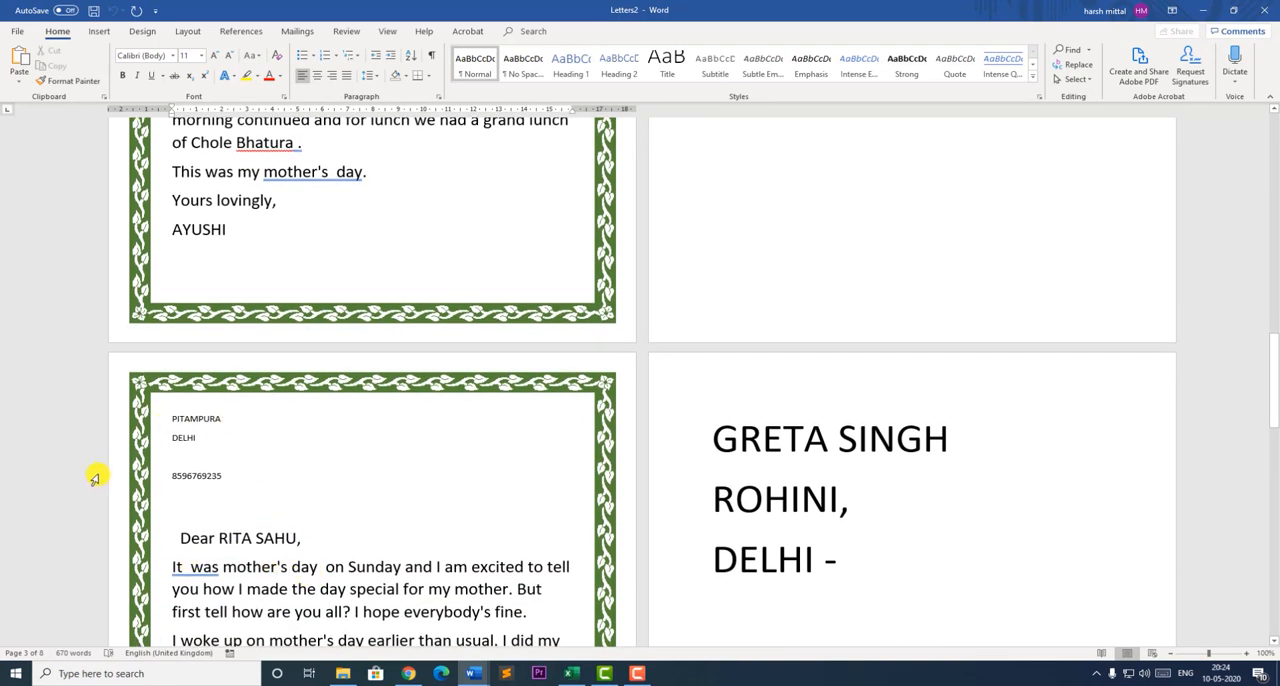
pyautogui.scroll(-3, 382, 549)
pyautogui.scroll(-15, 382, 549)
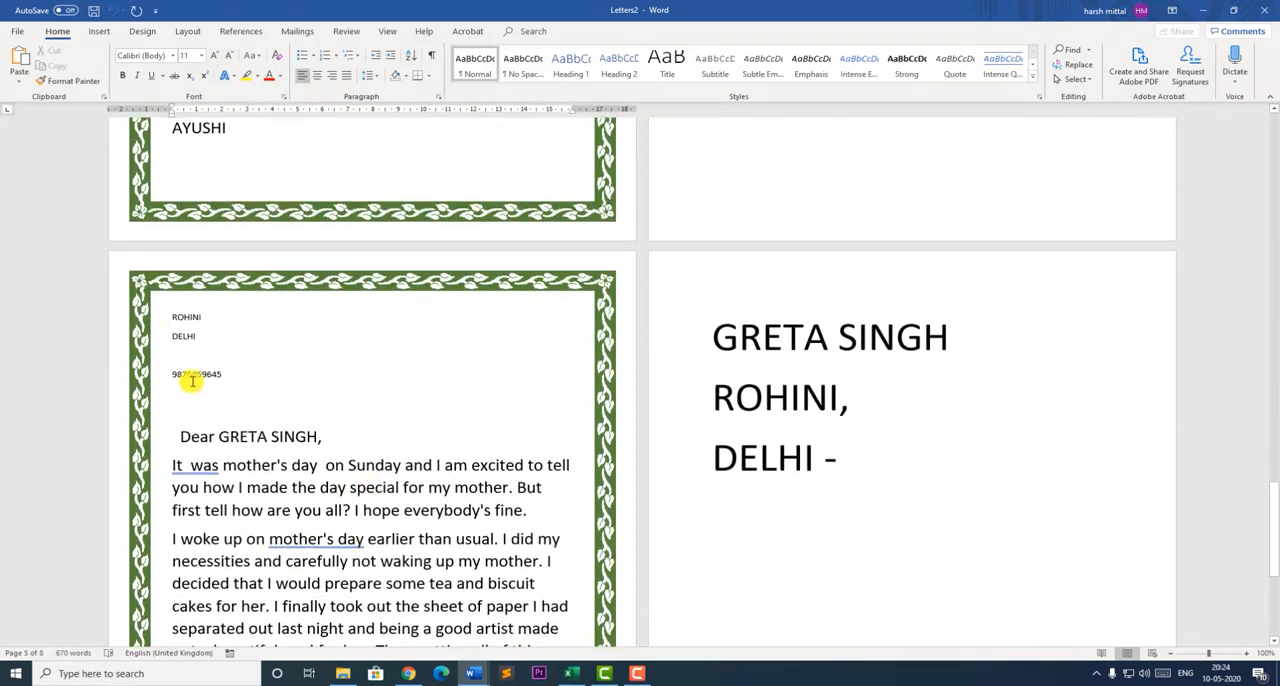
pyautogui.scroll(-4, 403, 506)
pyautogui.scroll(-3, 397, 540)
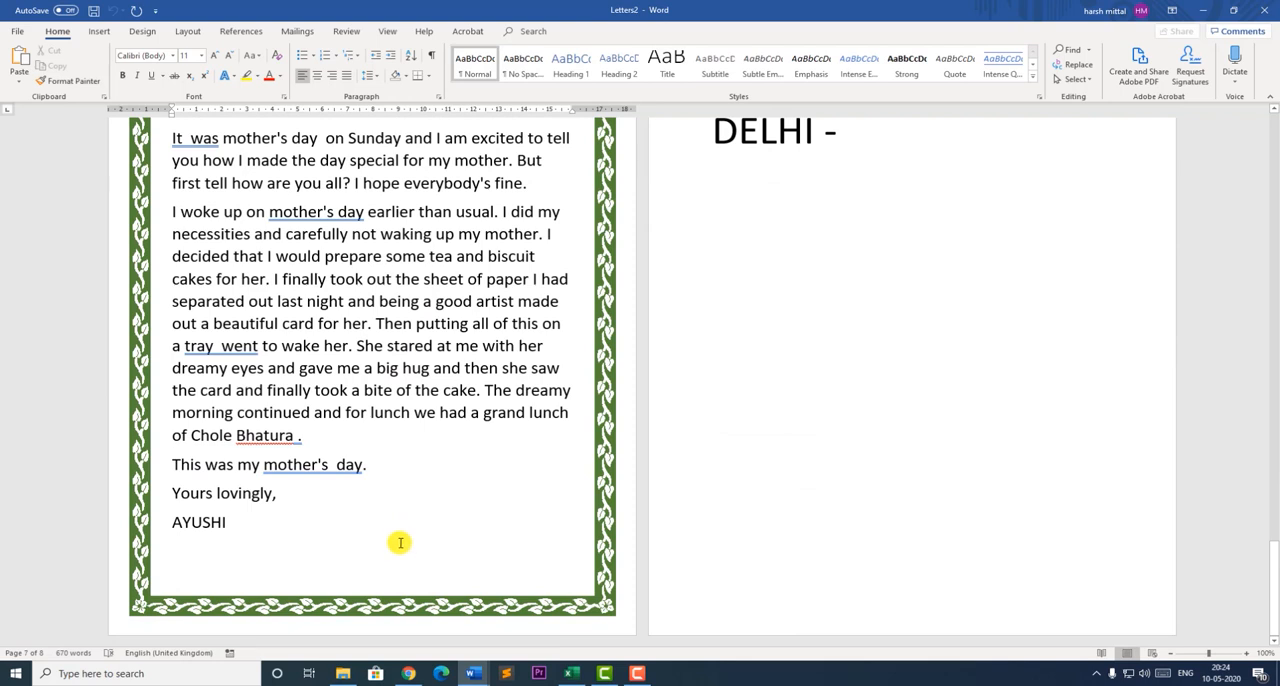
pyautogui.scroll(-7, 323, 362)
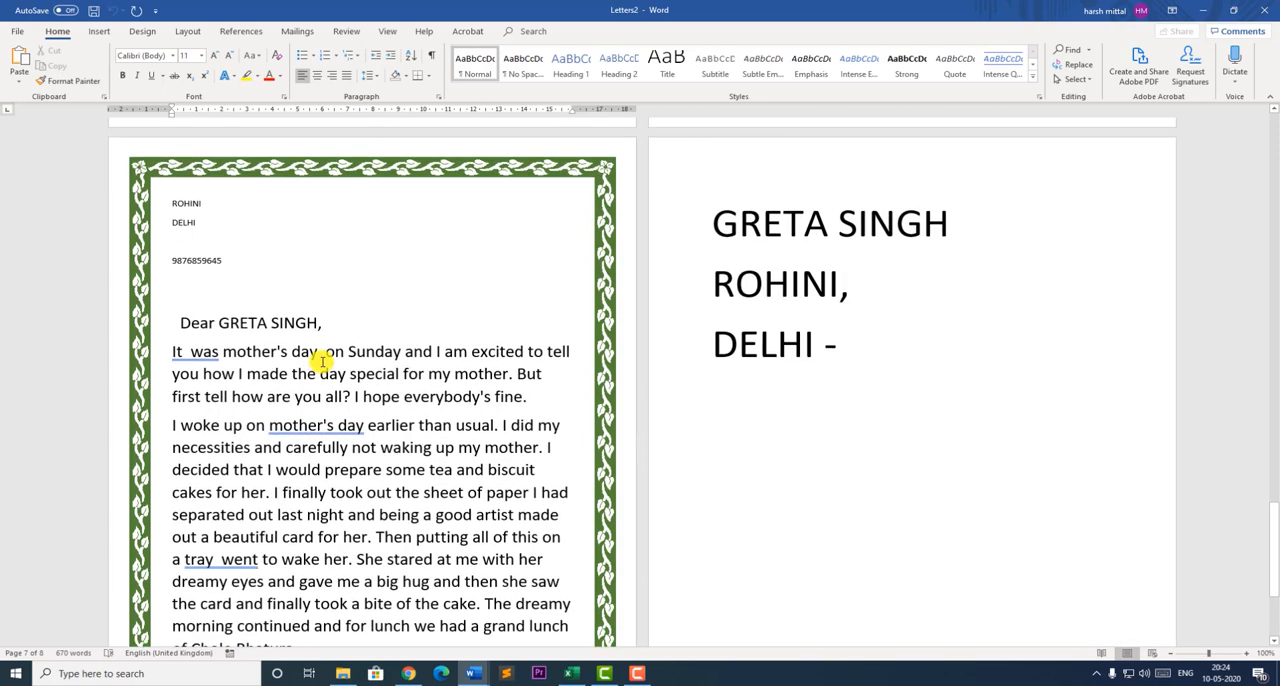
pyautogui.scroll(20, 323, 362)
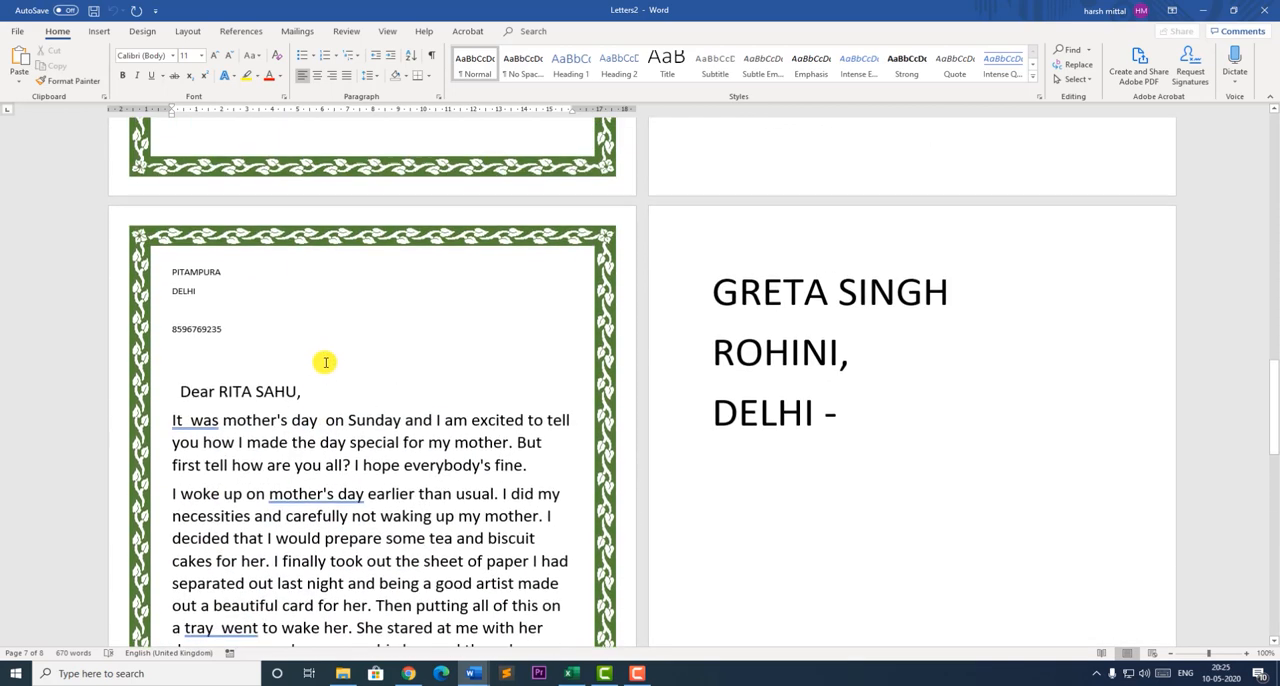
pyautogui.scroll(12, 325, 362)
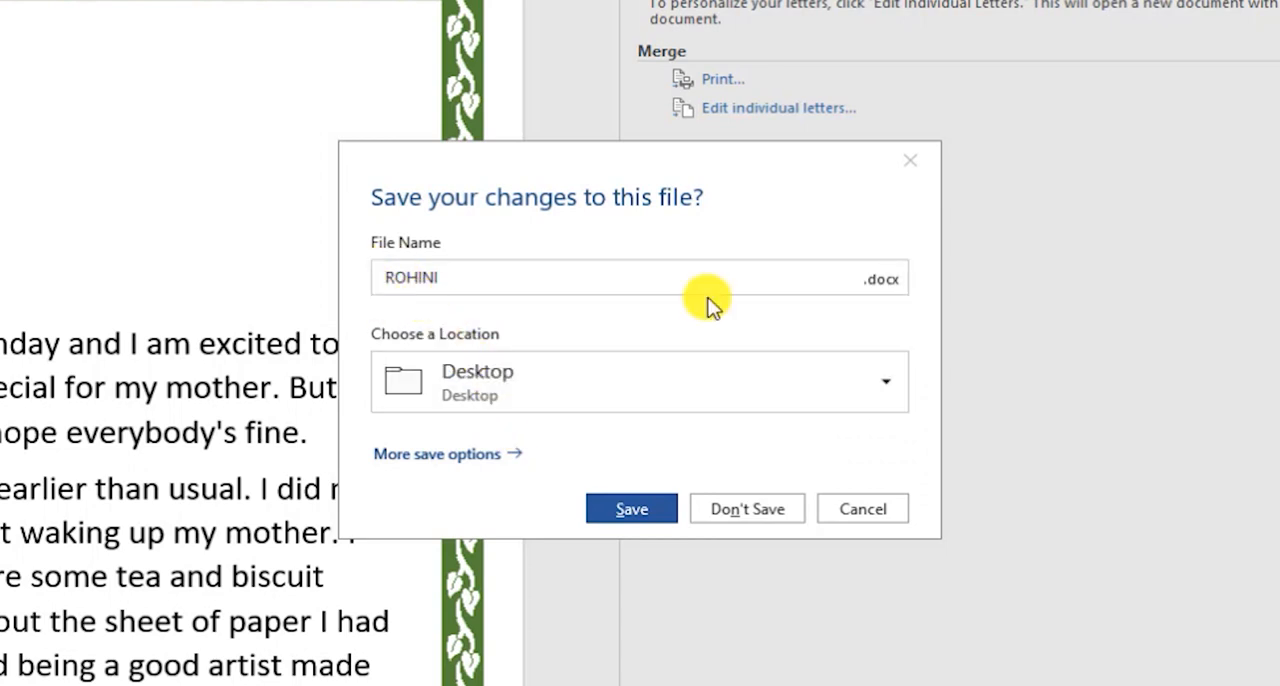
# - Save the main merge letter to the Desktop, using the recipient's full name as the file name
pyautogui.doubleClick(462, 277)
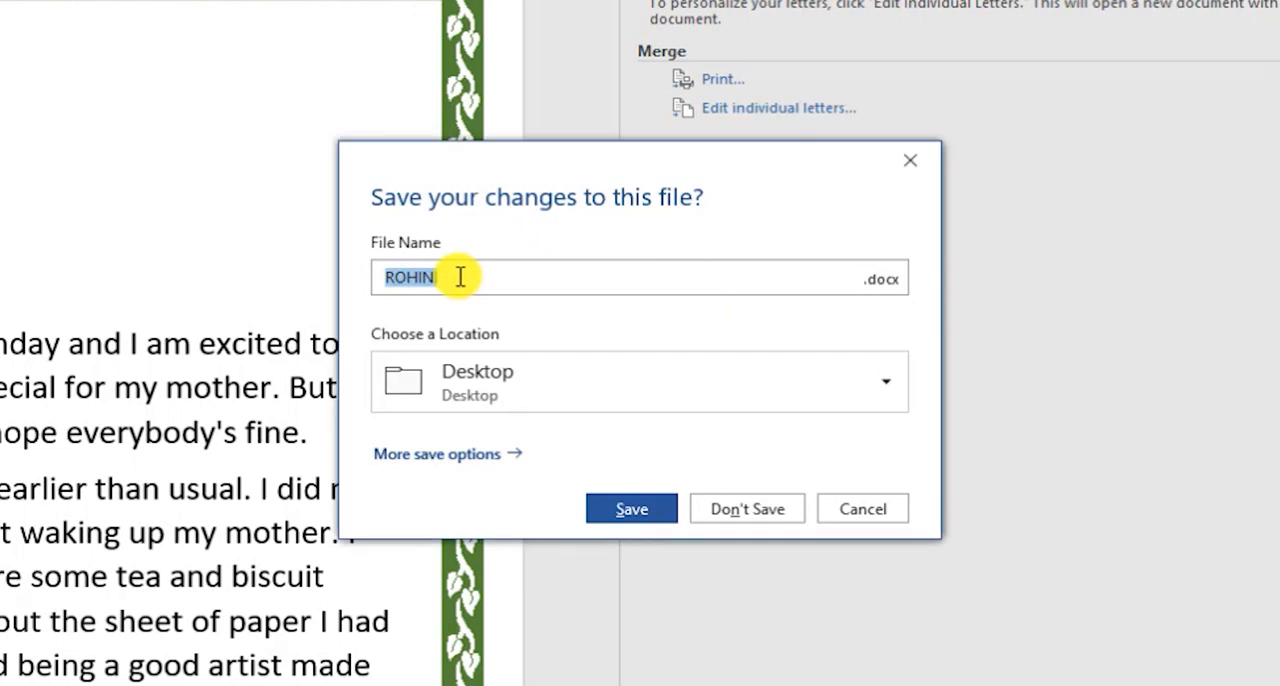
pyautogui.press('BackSpace')
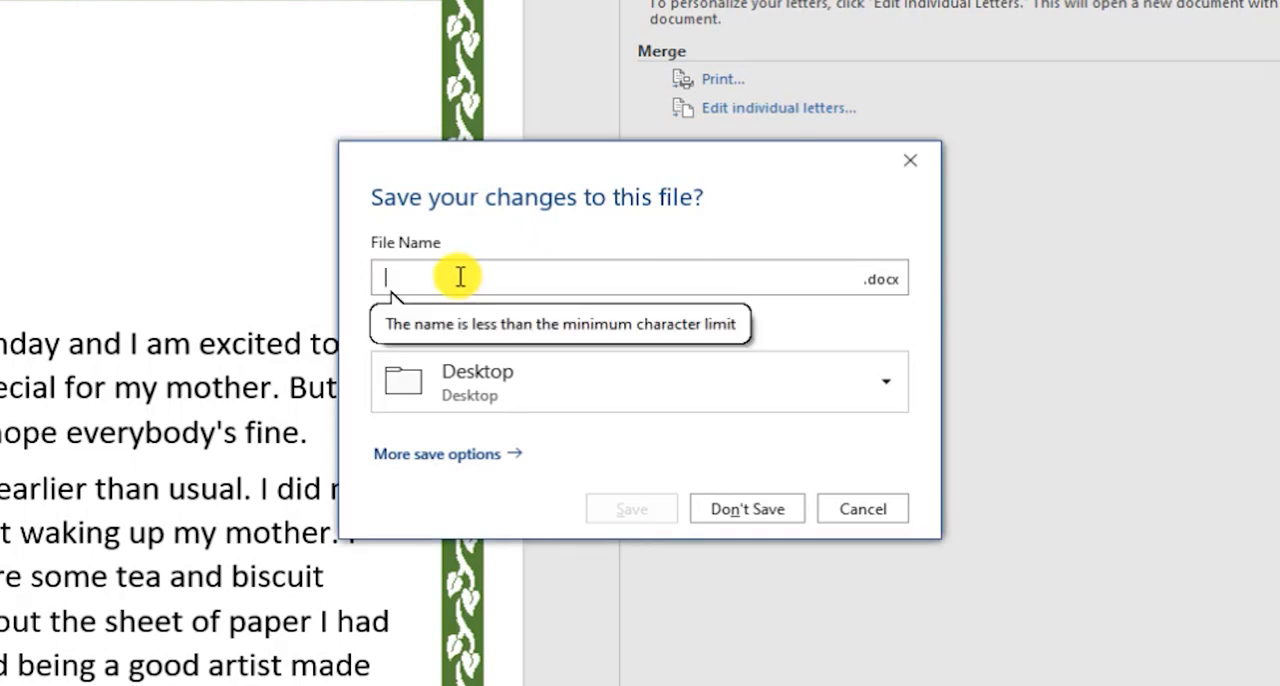
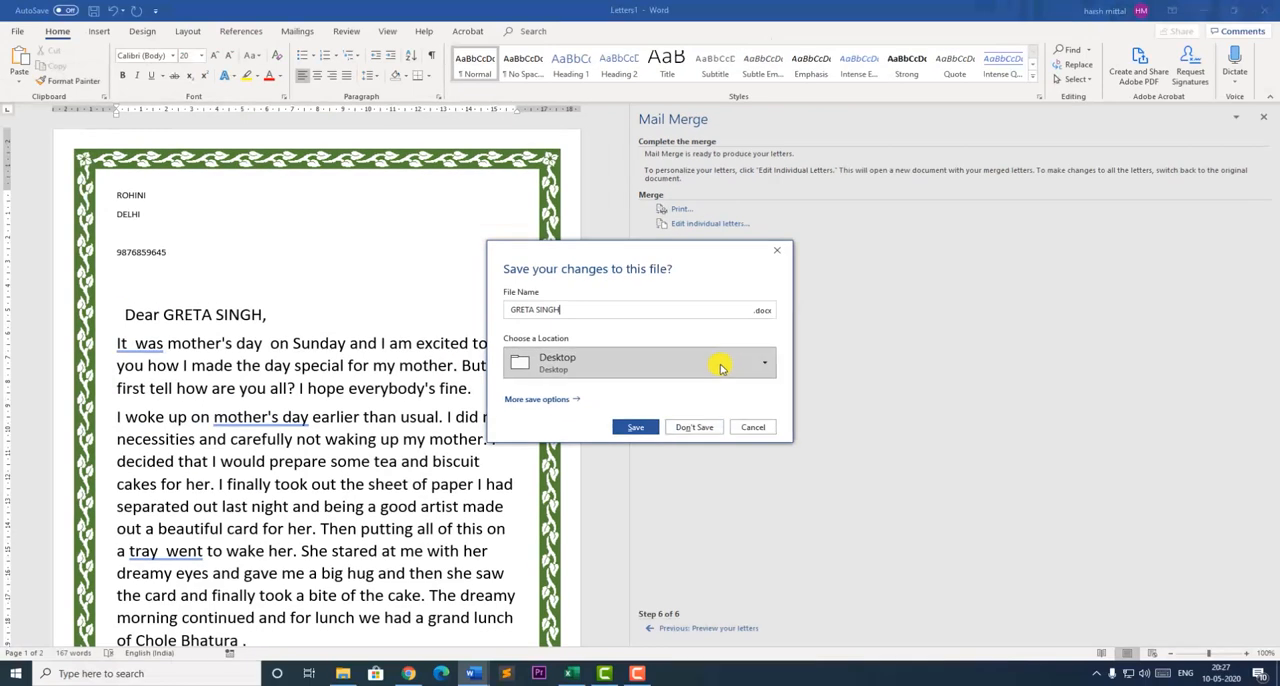
pyautogui.click(627, 428)
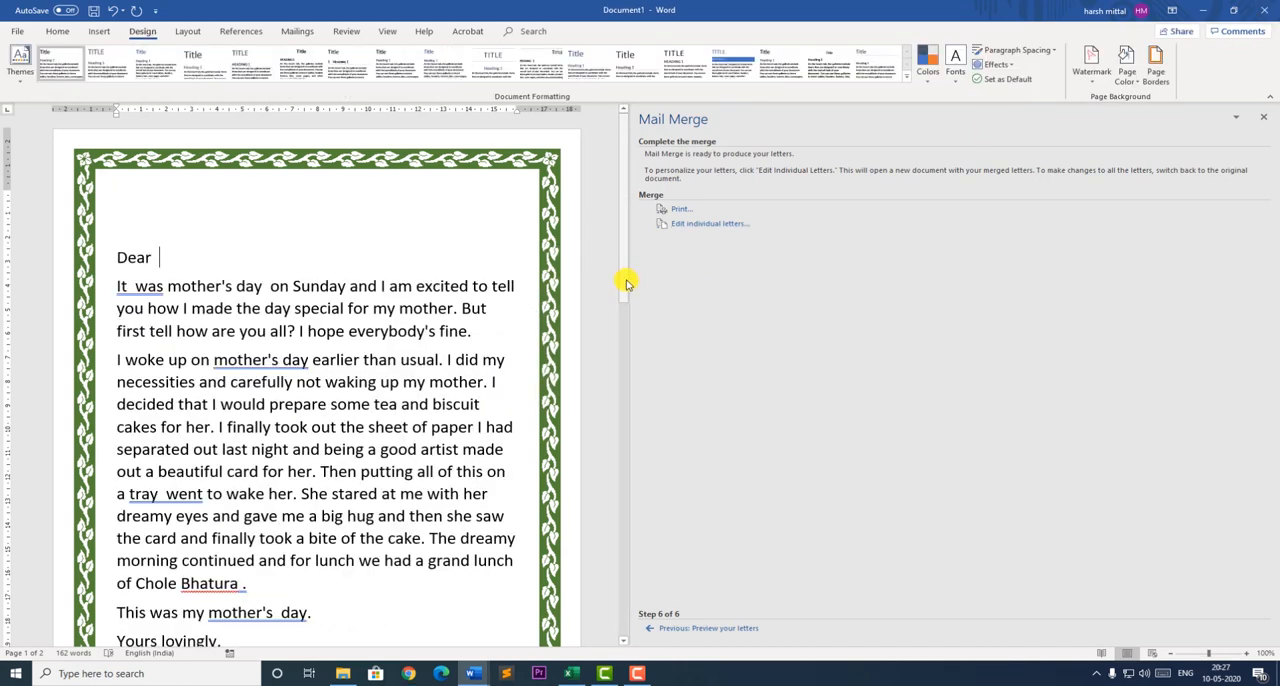
pyautogui.moveTo(626, 280); pyautogui.dragTo(617, 214)
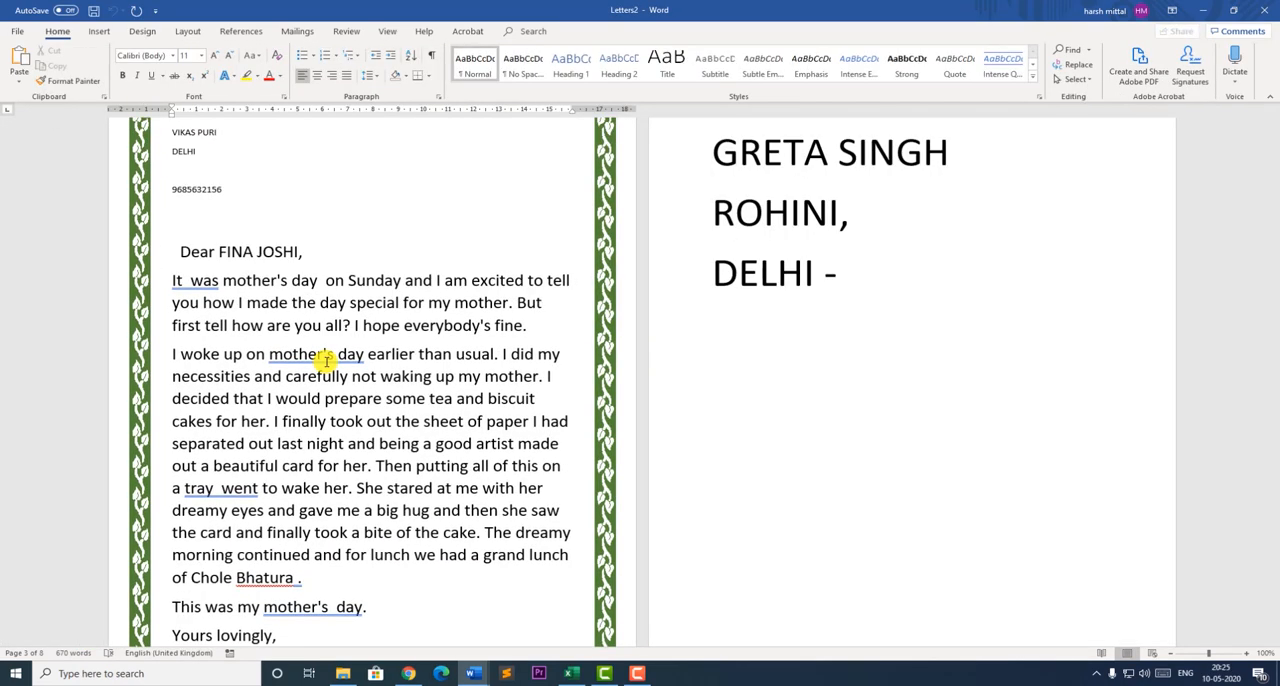